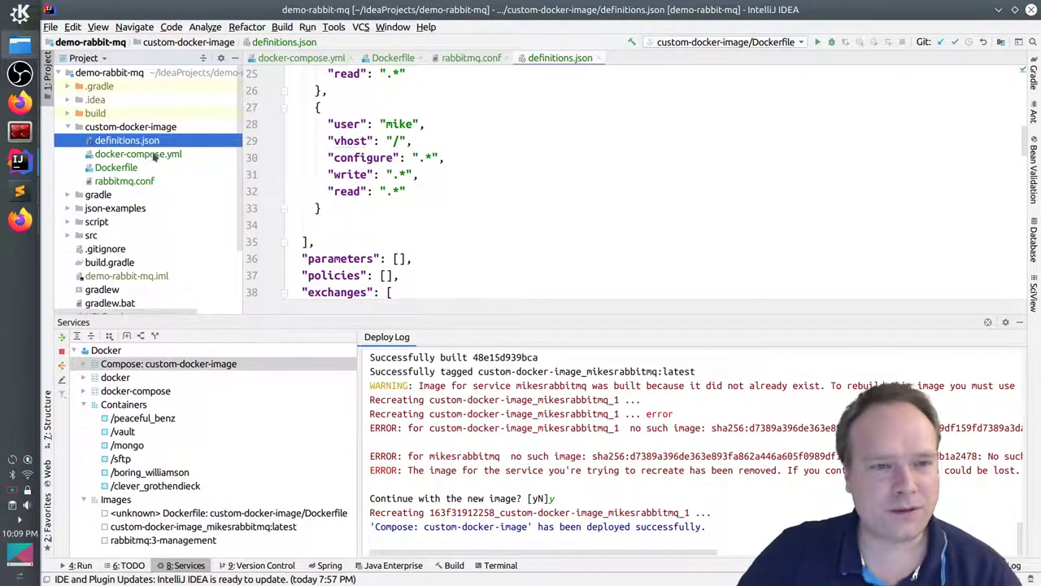
- Scroll definitions.json down to the alien.exchange definition in the exchanges list
click(408, 294)
scroll(408, 294, down, 4)
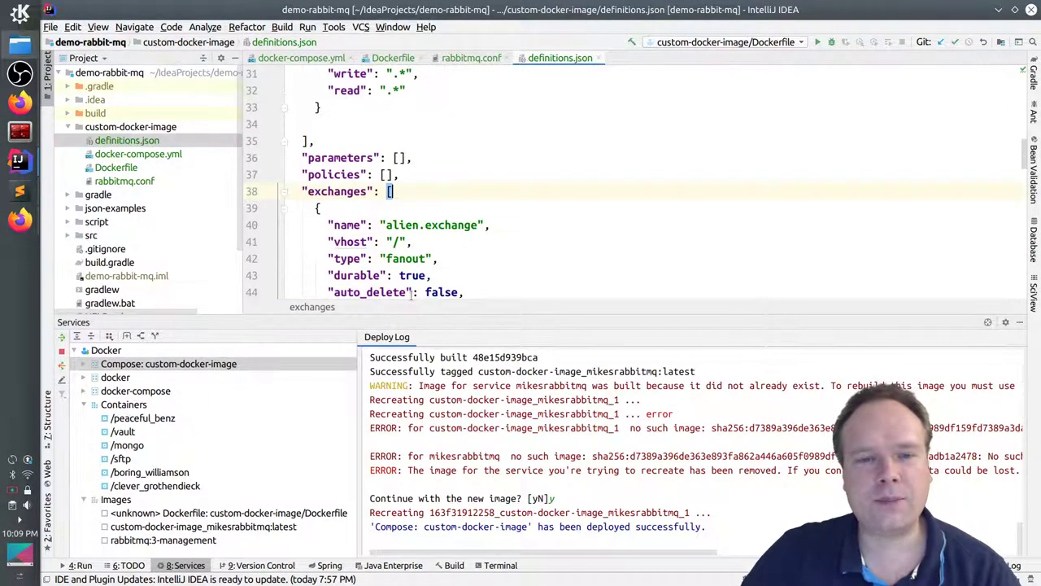
scroll(409, 294, down, 1)
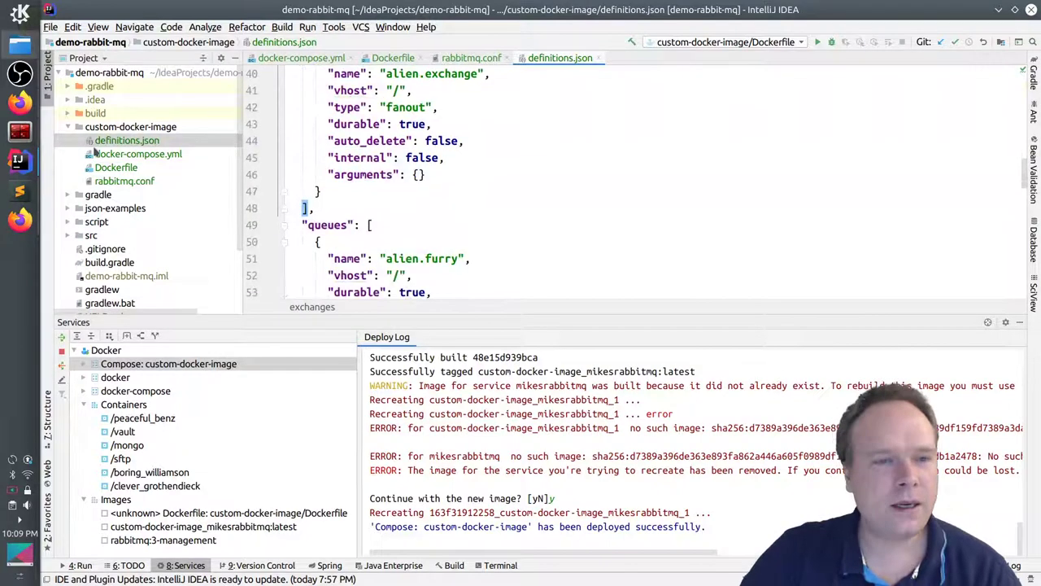
click(102, 153)
- Highlight the Dockerfile's two COPY lines, then docker-compose.yml's RABBITMQ_CONFIG_FILE environment line
click(110, 167)
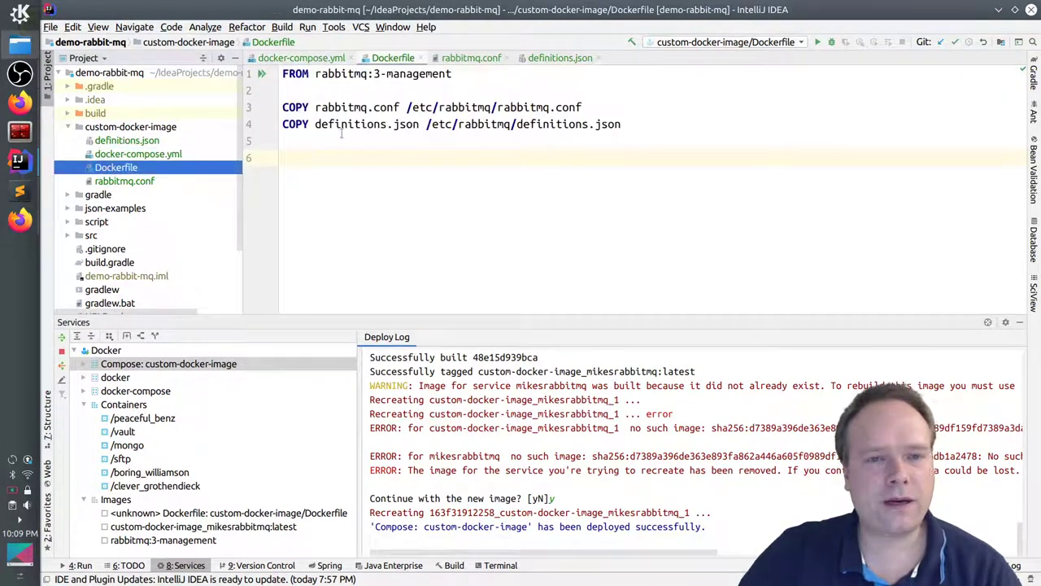
drag(623, 122, 254, 108)
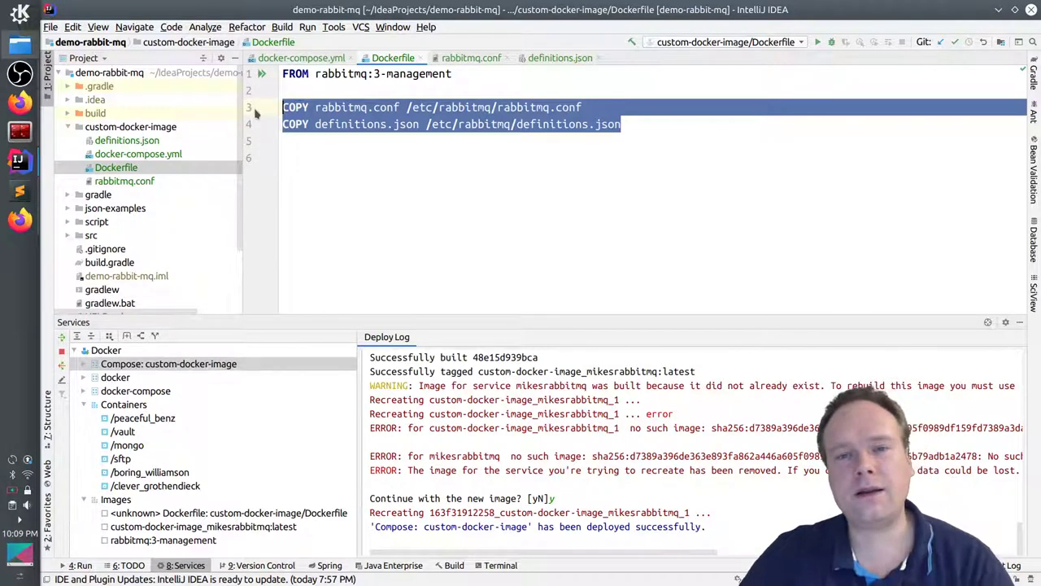
click(397, 138)
drag(406, 108, 891, 176)
click(642, 124)
click(272, 184)
click(137, 154)
mouse_move(654, 158)
mouse_down()
mouse_move(469, 176)
mouse_move(319, 161)
mouse_move(271, 174)
mouse_move(296, 157)
mouse_move(643, 158)
mouse_move(669, 149)
mouse_up()
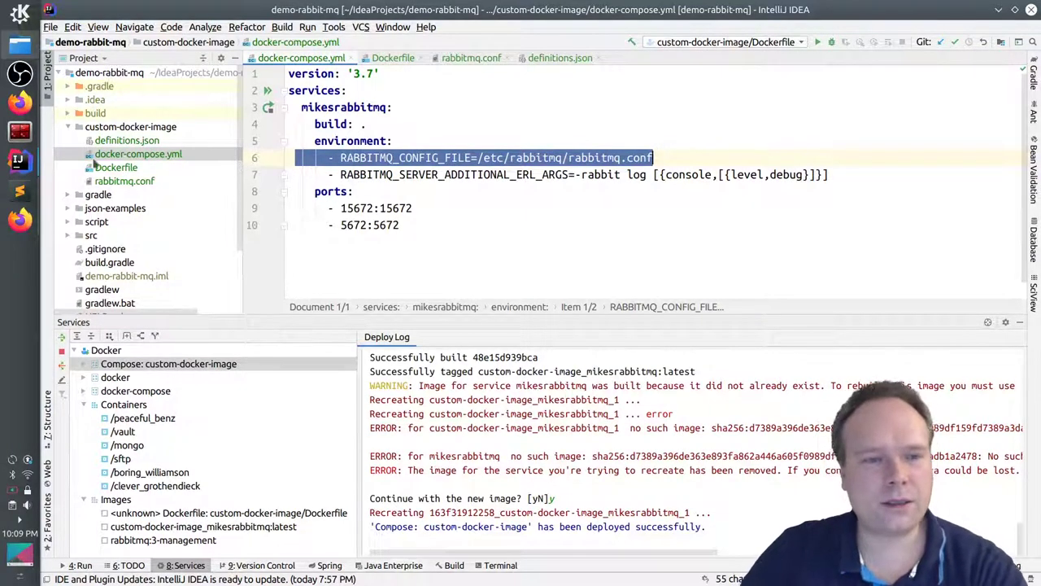
- Bring Firefox forward and return to the tab that failed to connect
mouse_move(25, 221)
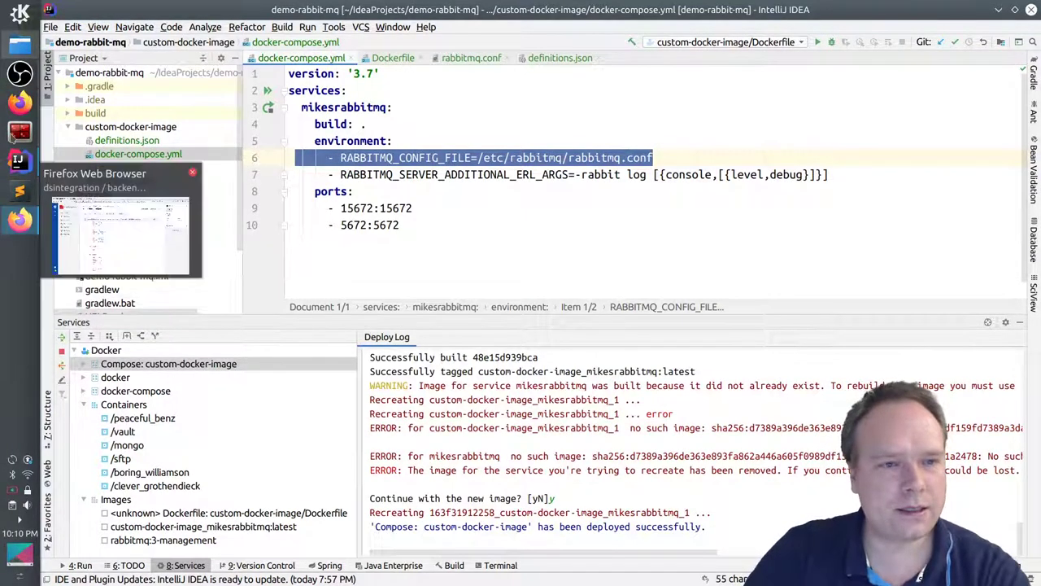
click(20, 101)
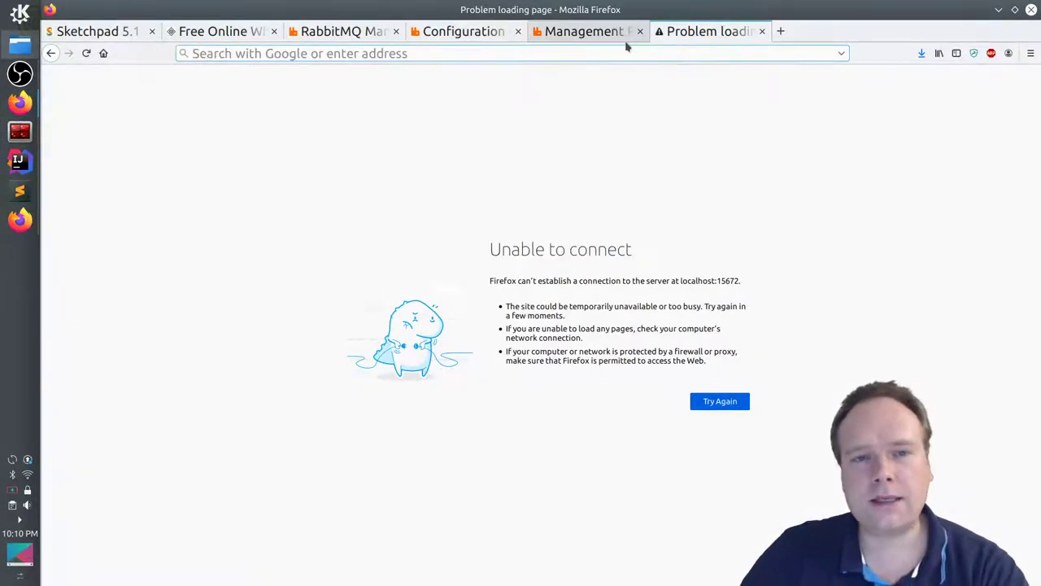
click(583, 31)
click(664, 36)
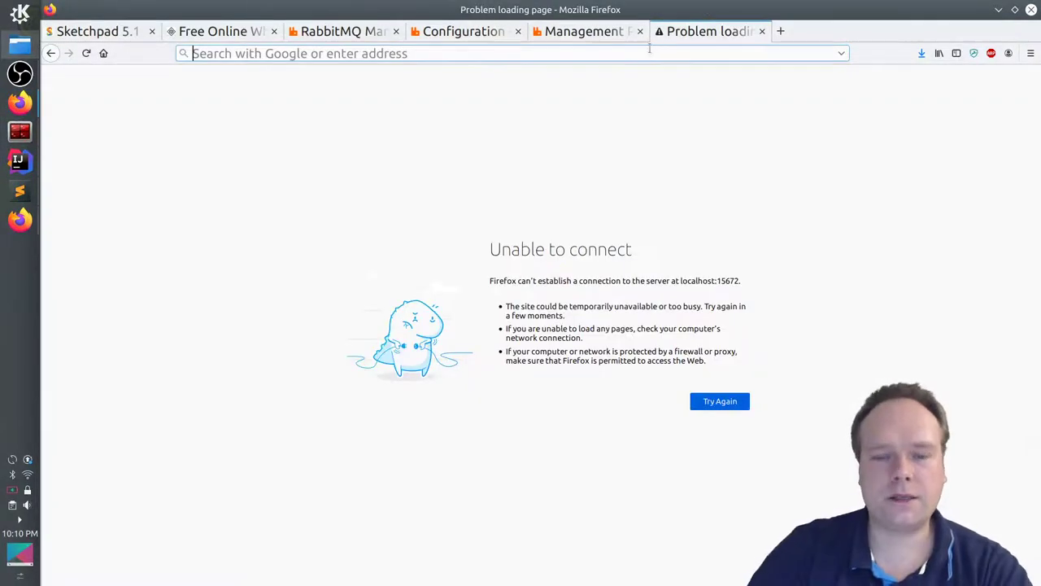
- Load localhost:15672 in the address bar to reach the RabbitMQ Management overview
text(lco)
key(BackSpace)
key(BackSpace)
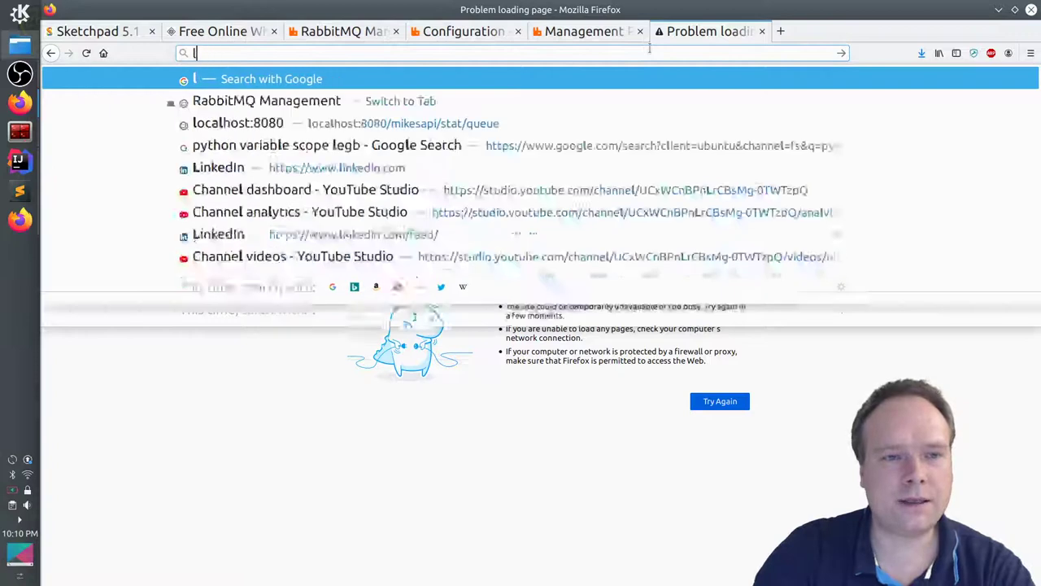
text(ocal)
key(Right)
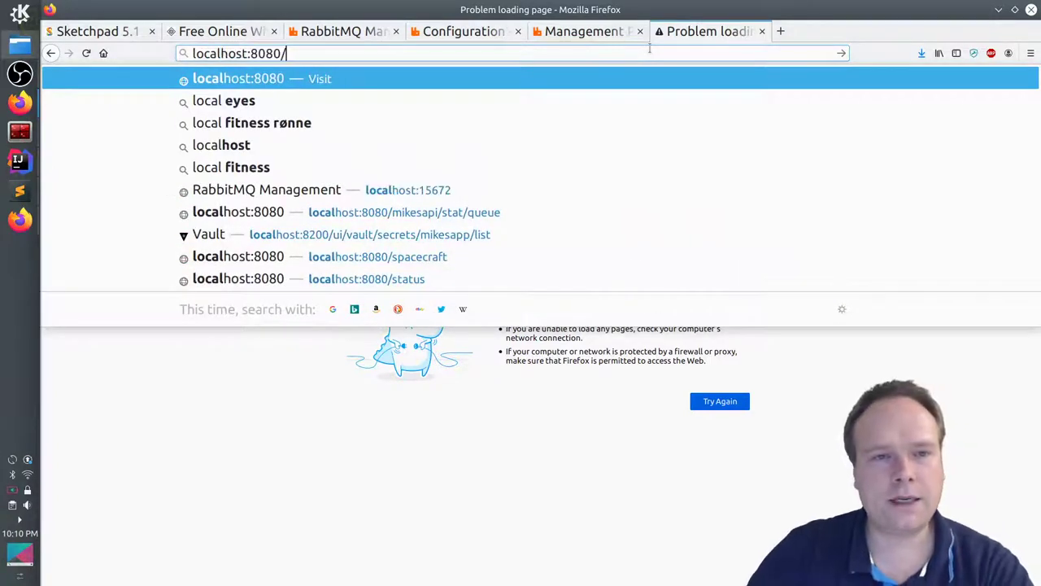
key(ctrl+shift+Left)
text(15)
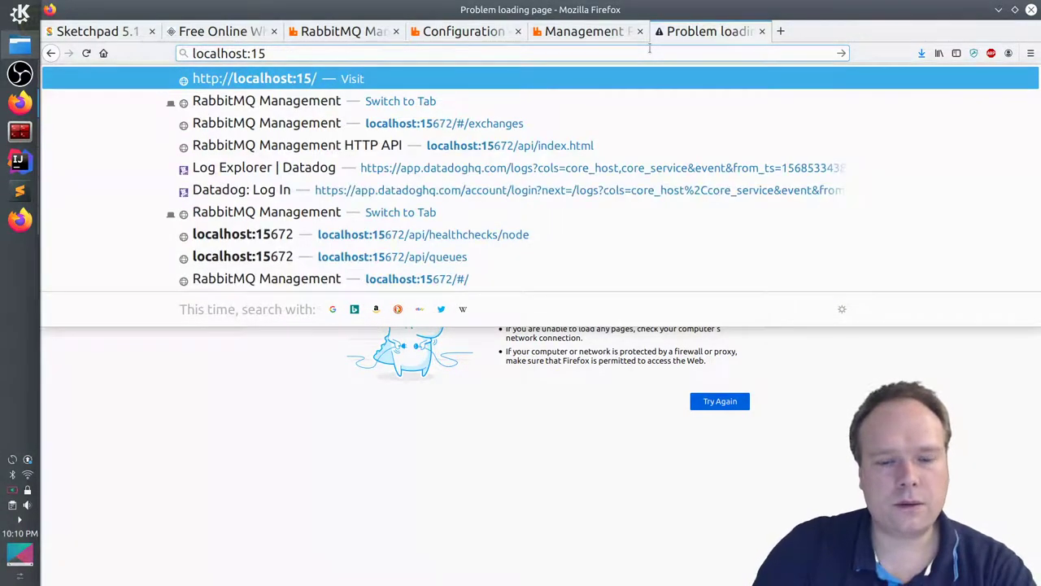
text(6)
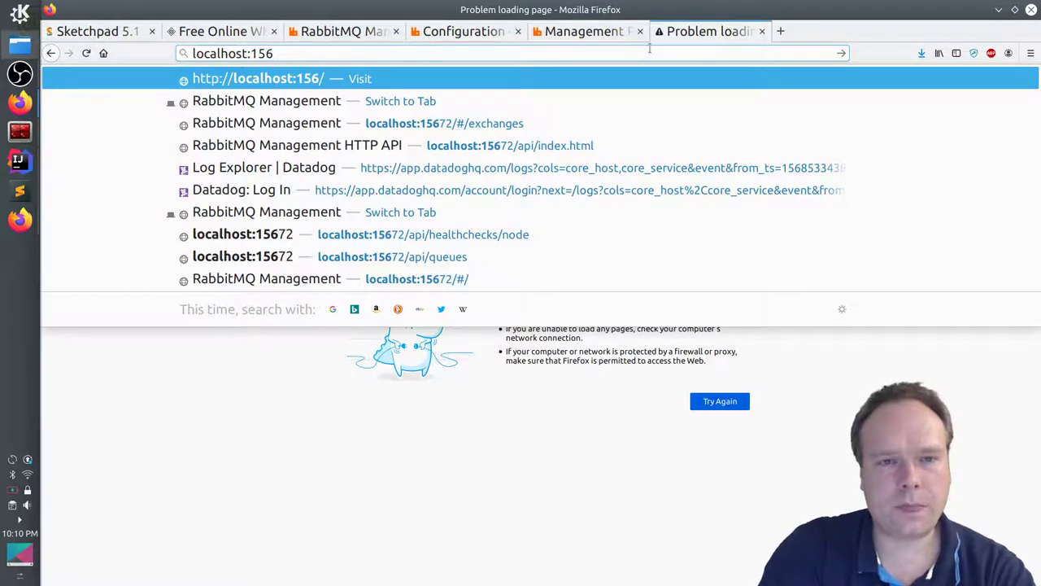
key(Down)
key(Down)
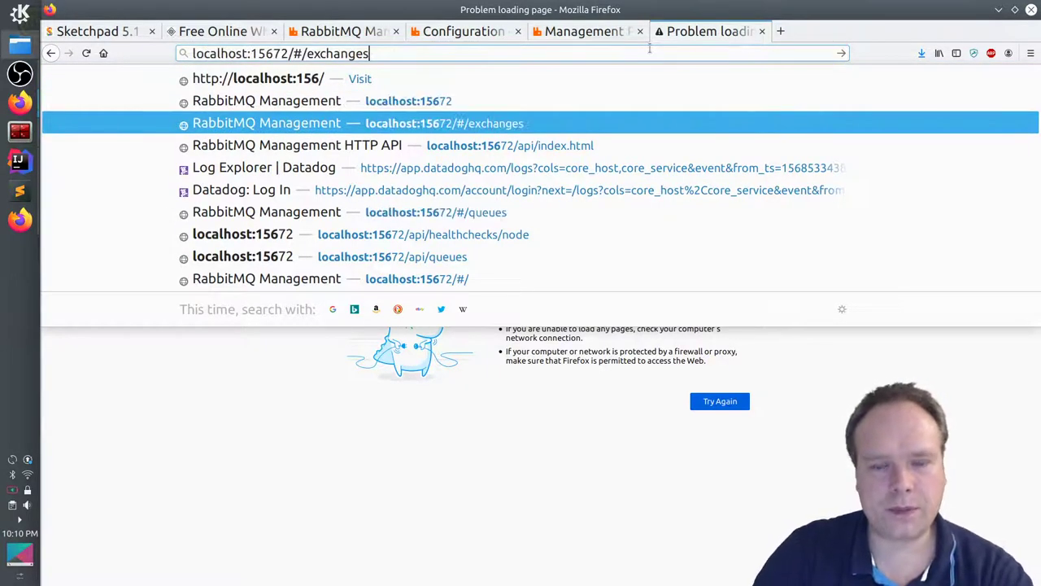
key(ctrl+shift+Left)
key(ctrl+shift+Left)
key(ctrl+shift+Left)
key(ctrl+shift+Right)
key(ctrl+shift+Right)
key(ctrl+shift+Left)
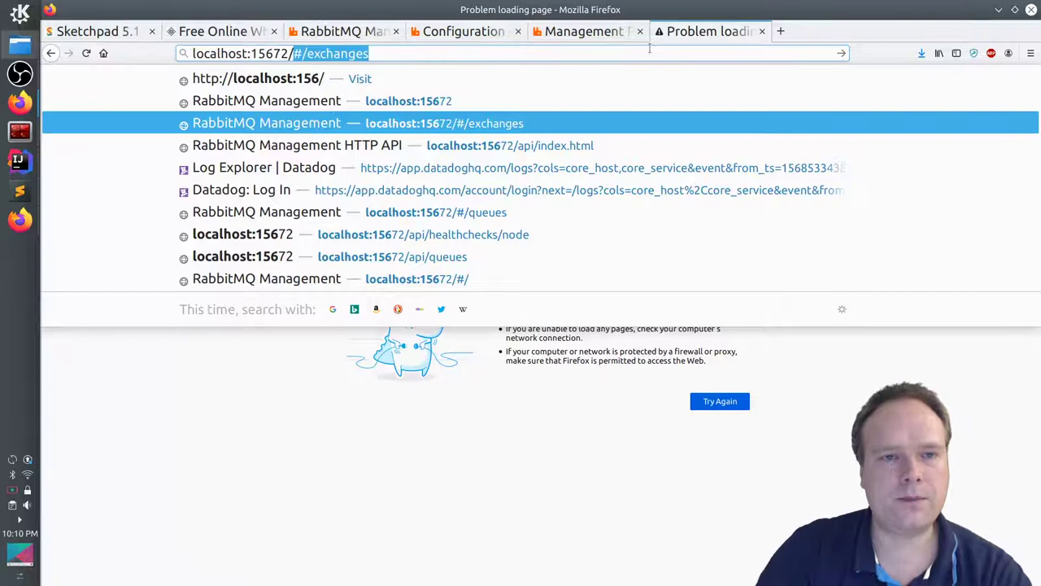
key(BackSpace)
key(Return)
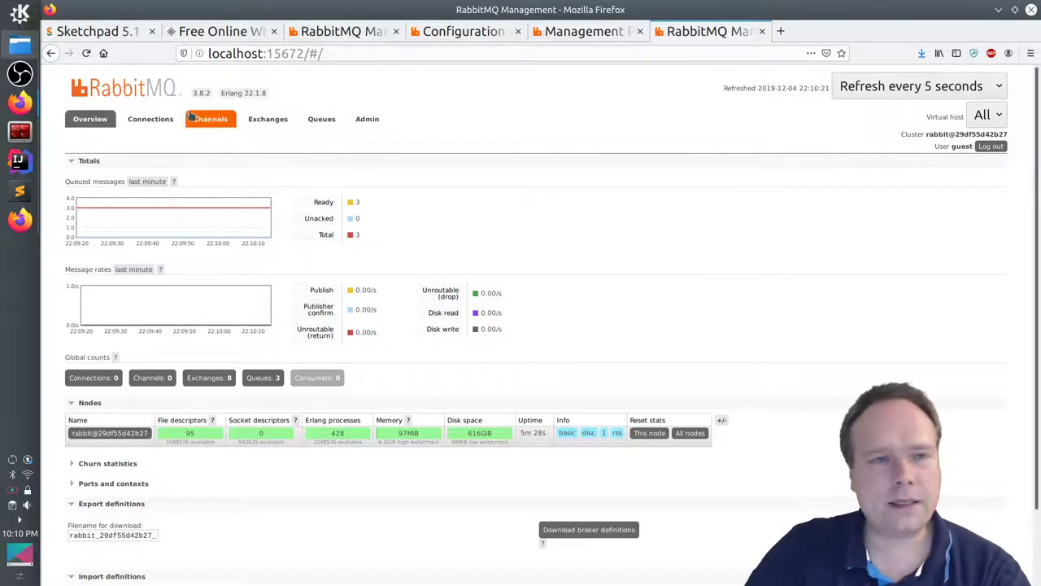
- Open the Admin users list and log out of the guest account
scroll(440, 199, down, 2)
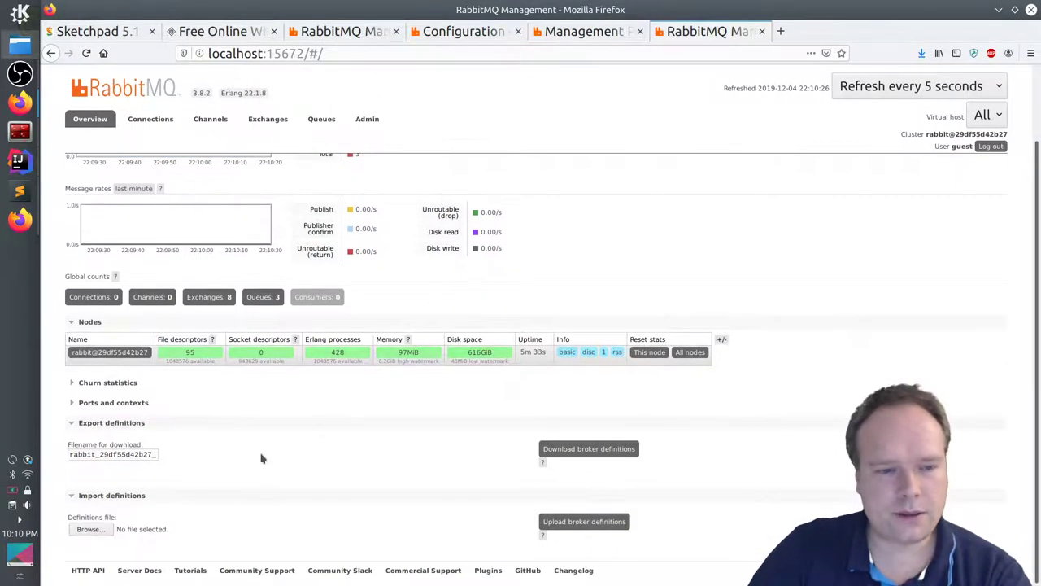
scroll(332, 168, up, 2)
click(368, 119)
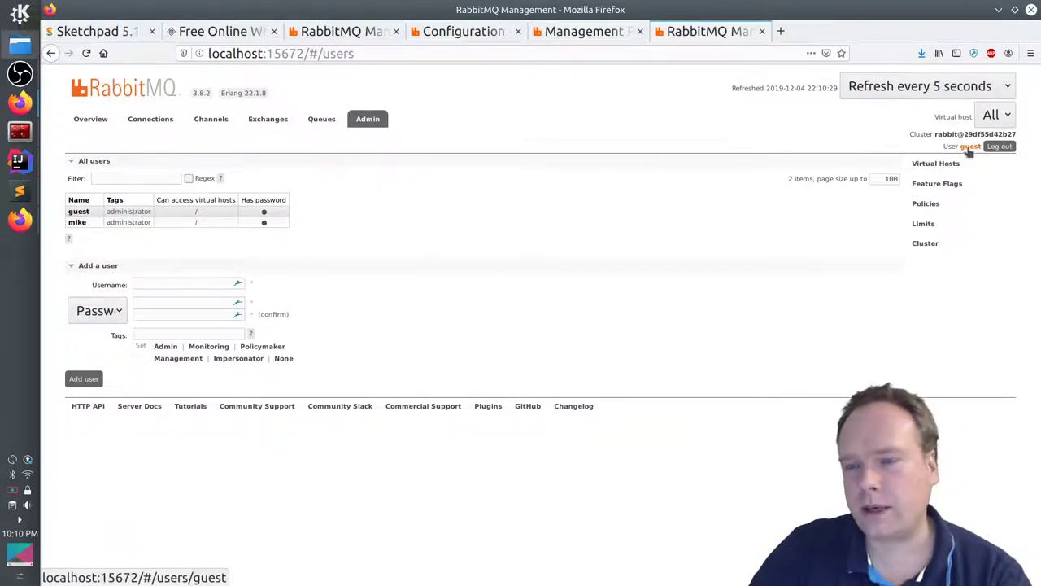
click(999, 147)
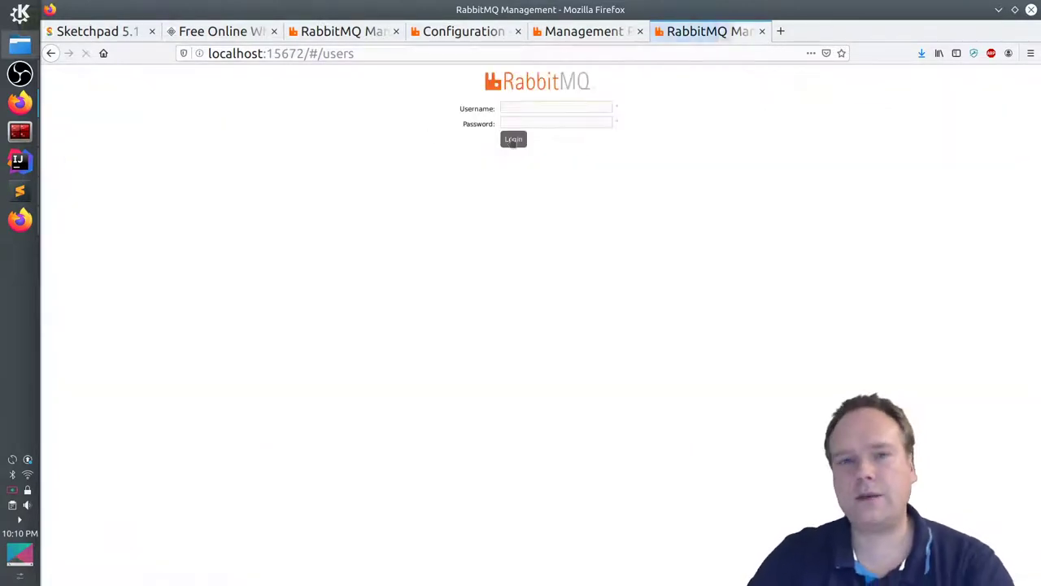
- Log in with the second preloaded administrator's username and password
double_click(540, 107)
text(mike)
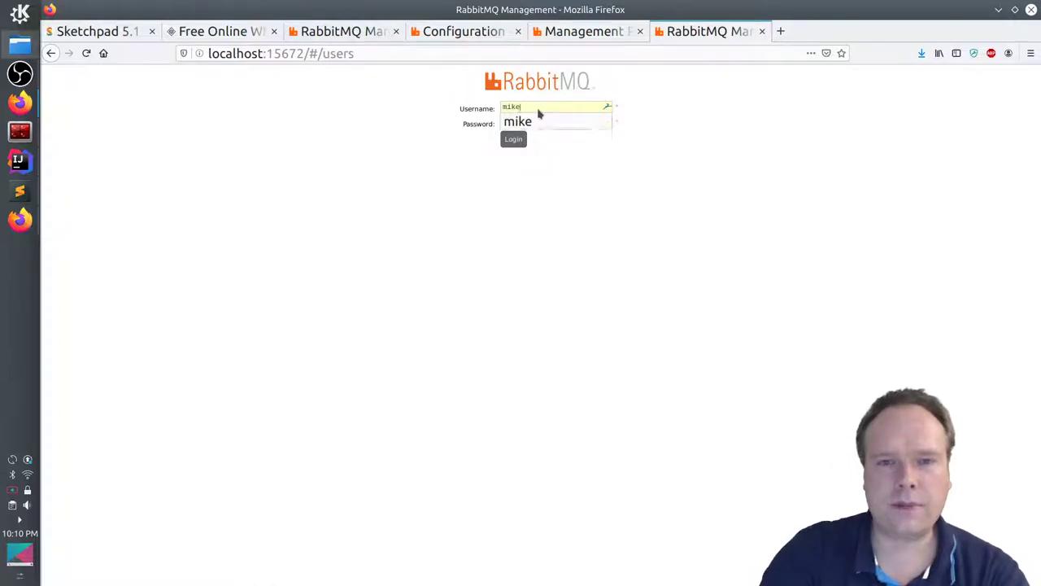
key(Tab)
text(mi)
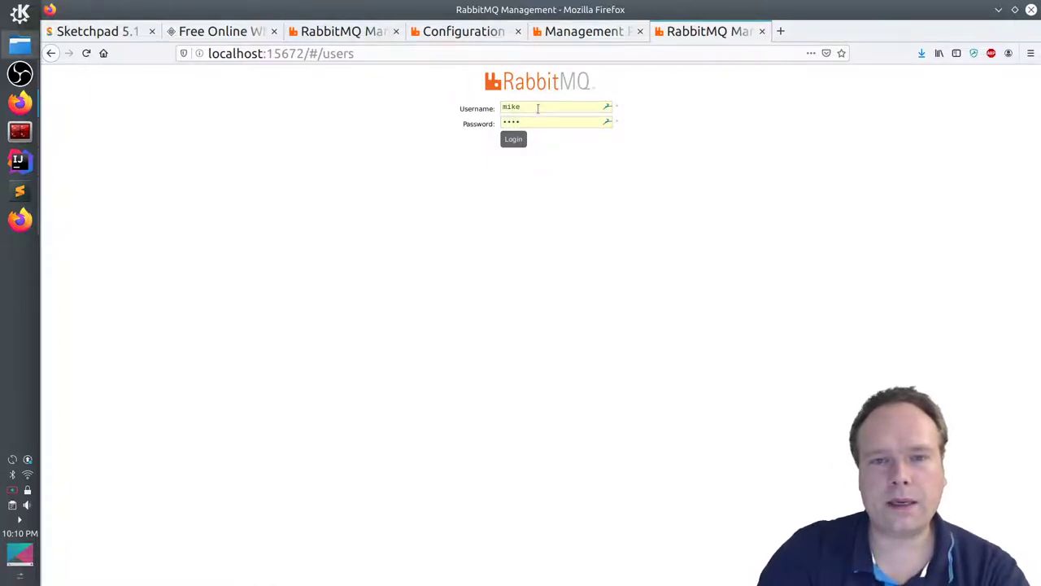
ctrl+scroll(723, 228, up, 19)
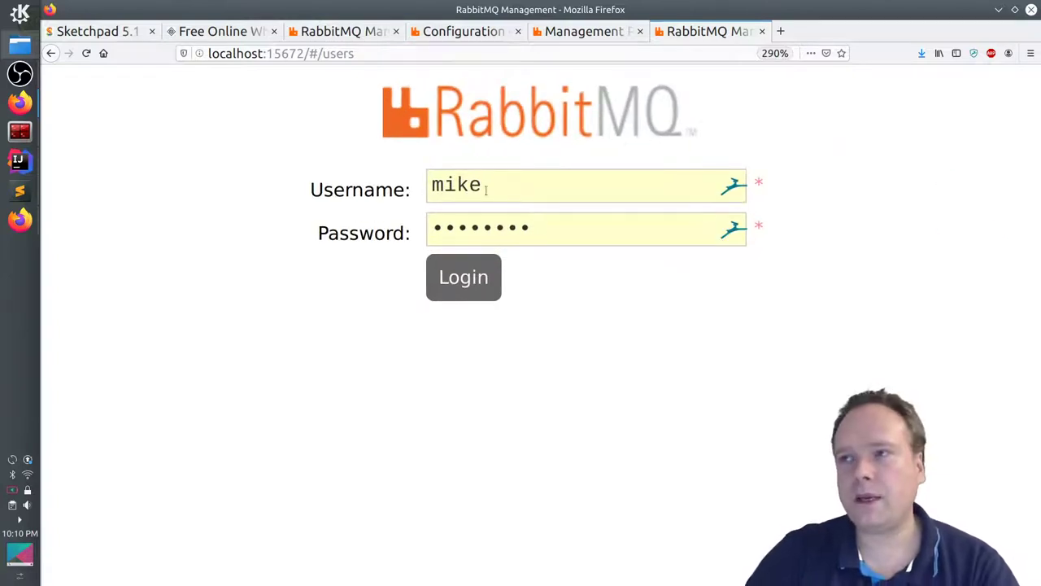
drag(526, 226, 349, 244)
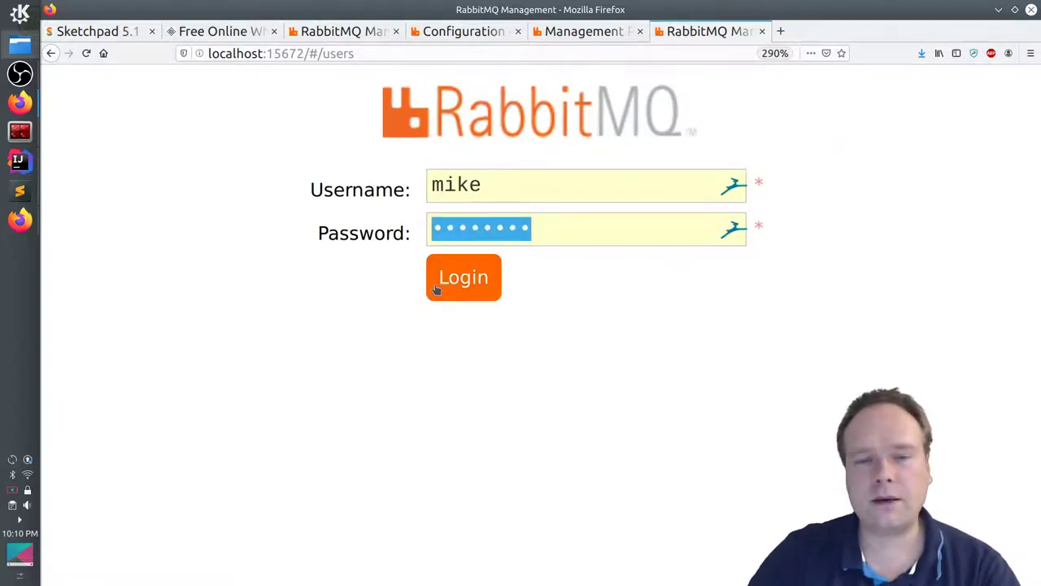
click(432, 289)
- Dismiss the Dashlane saved-username list and its replace-login prompt
ctrl+scroll(539, 310, down, 7)
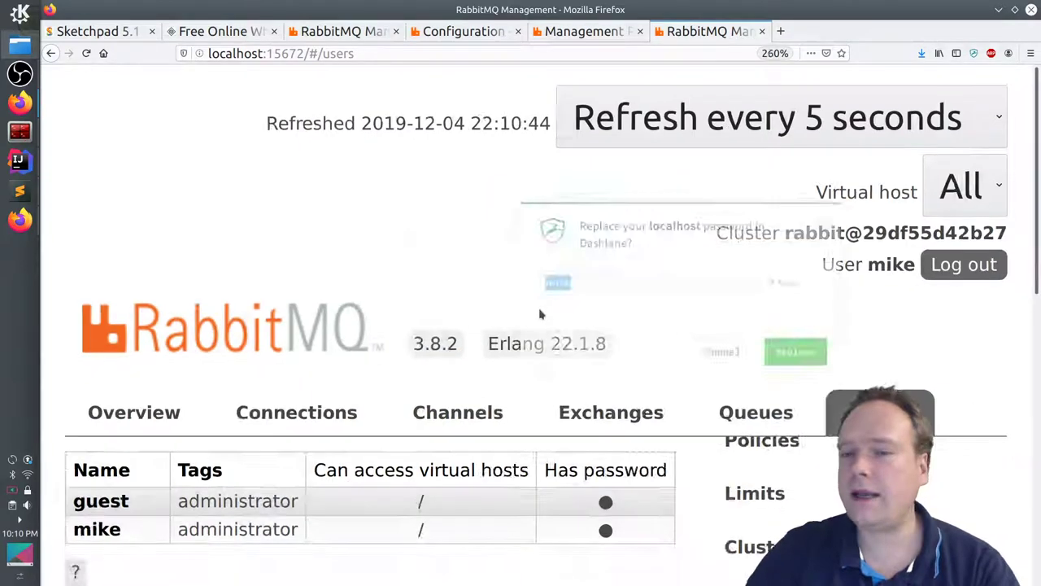
ctrl+scroll(539, 314, down, 1)
click(846, 219)
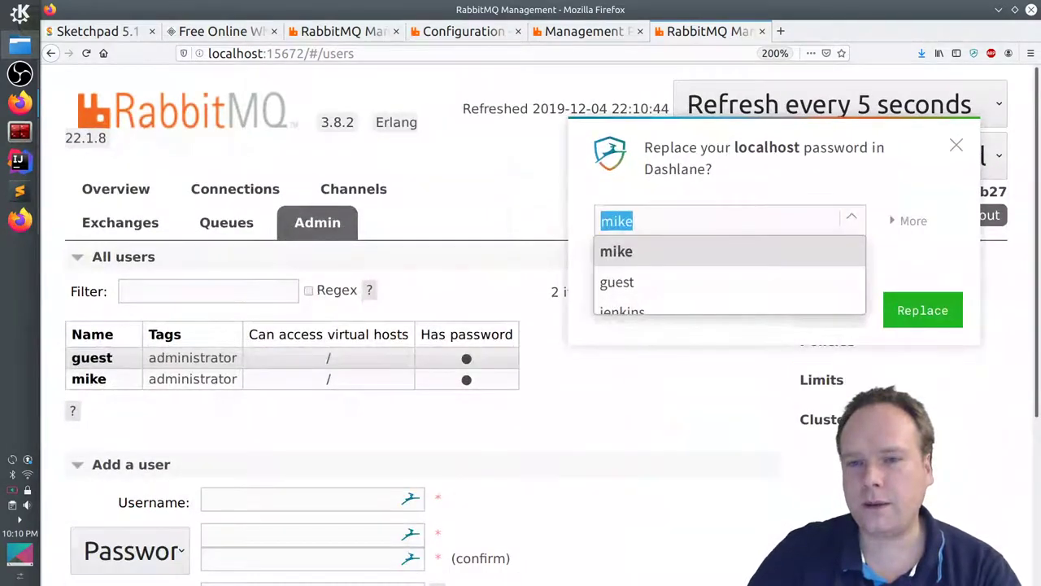
click(691, 210)
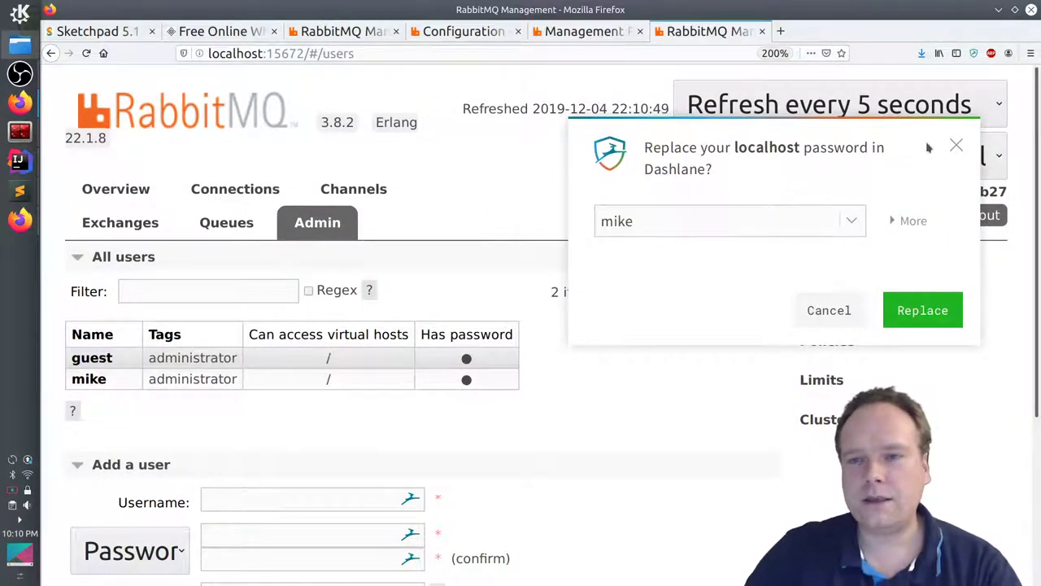
click(952, 147)
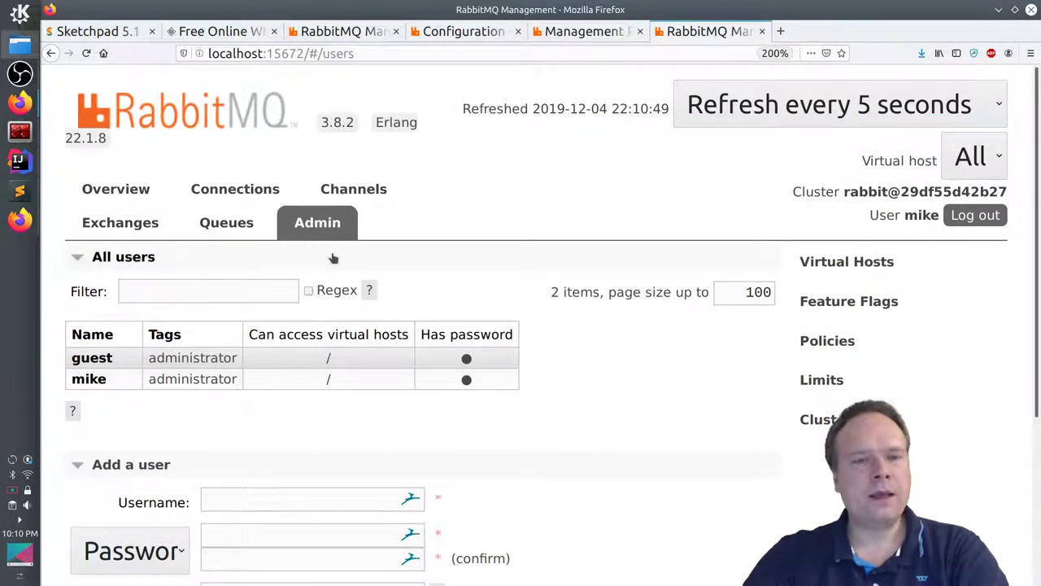
scroll(328, 262, down, 1)
- Review the administrator tags of both users in the Admin users table
scroll(195, 286, up, 1)
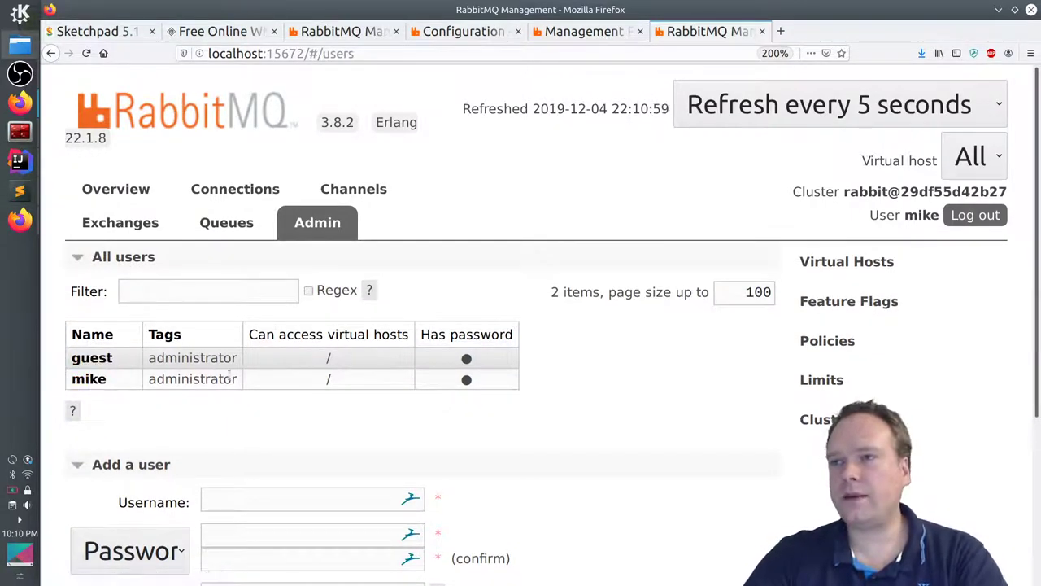
drag(238, 379, 72, 360)
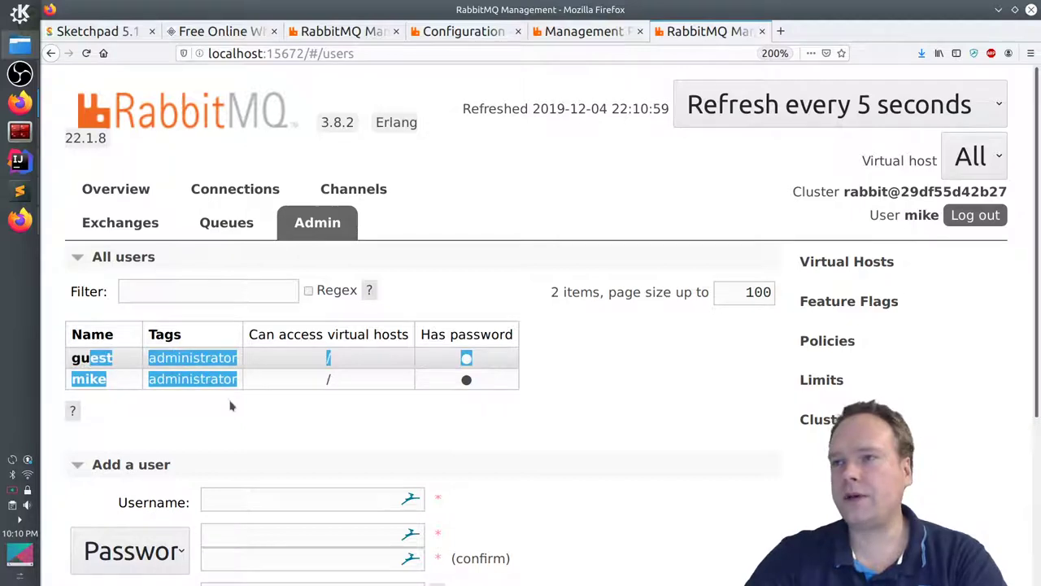
click(256, 422)
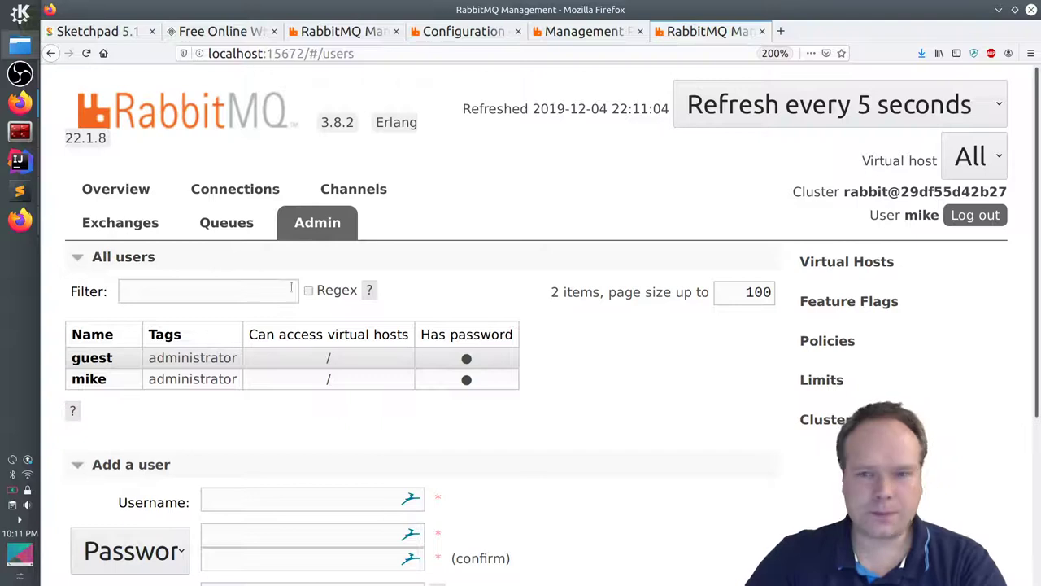
scroll(293, 291, down, 3)
scroll(295, 290, up, 3)
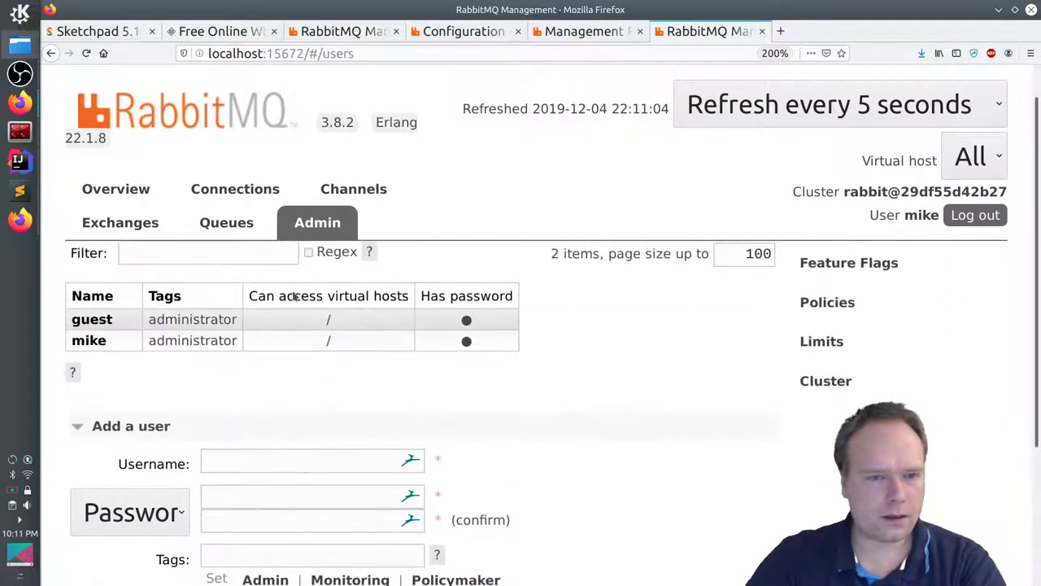
- Show the Queues list and check the alien queues' message counts
click(203, 230)
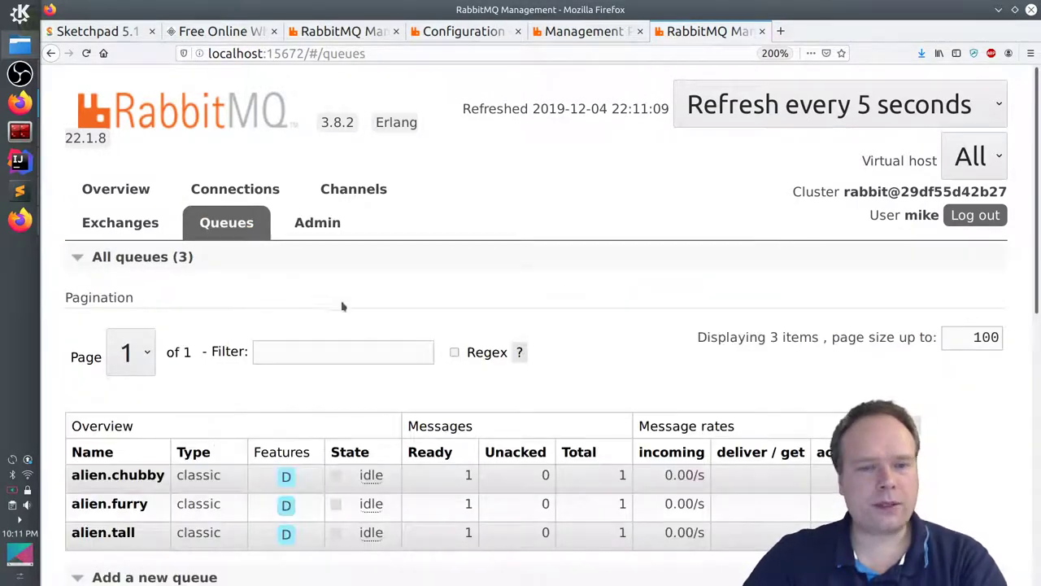
scroll(214, 323, down, 3)
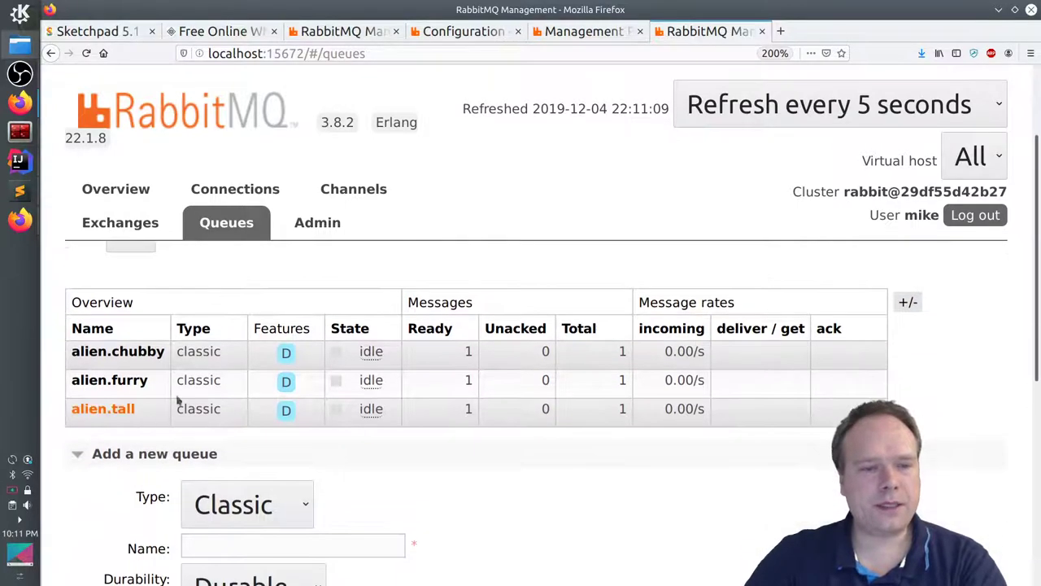
drag(134, 410, 132, 388)
drag(462, 351, 690, 441)
click(756, 426)
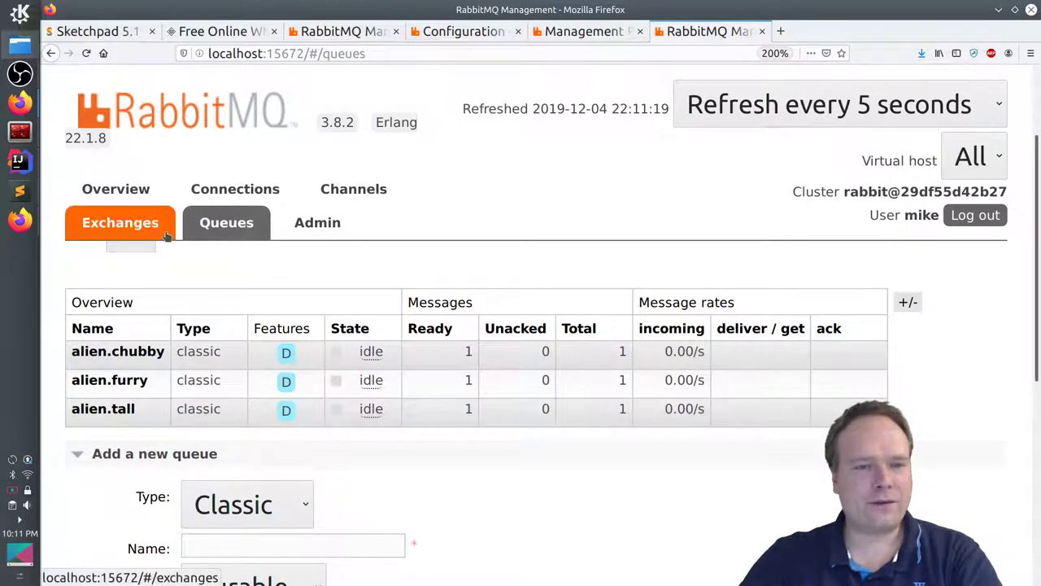
drag(730, 416, 800, 410)
click(800, 409)
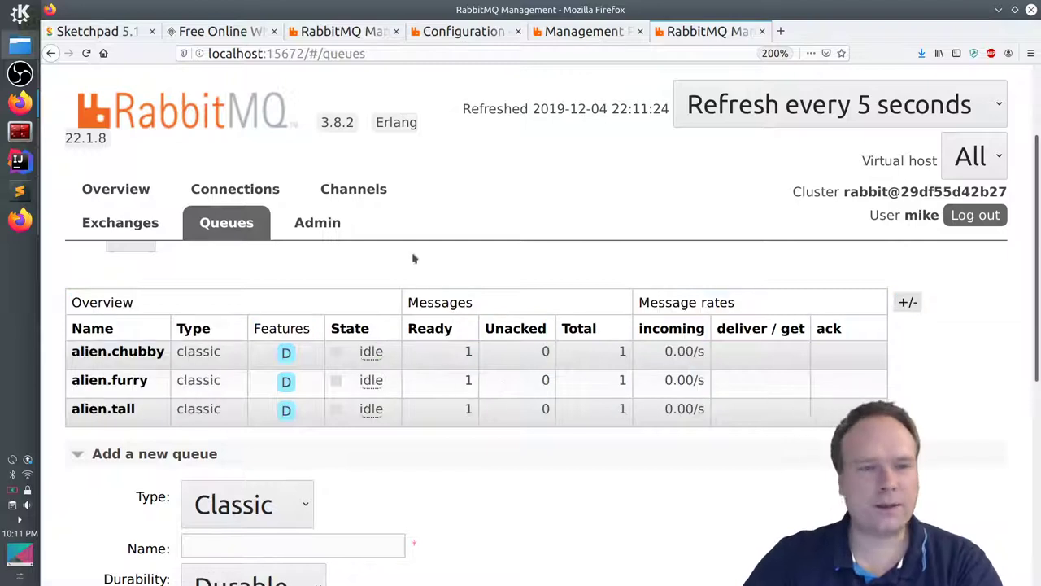
- Show the Exchanges list and check alien.exchange's message rates and fanout type
click(143, 229)
scroll(345, 308, down, 4)
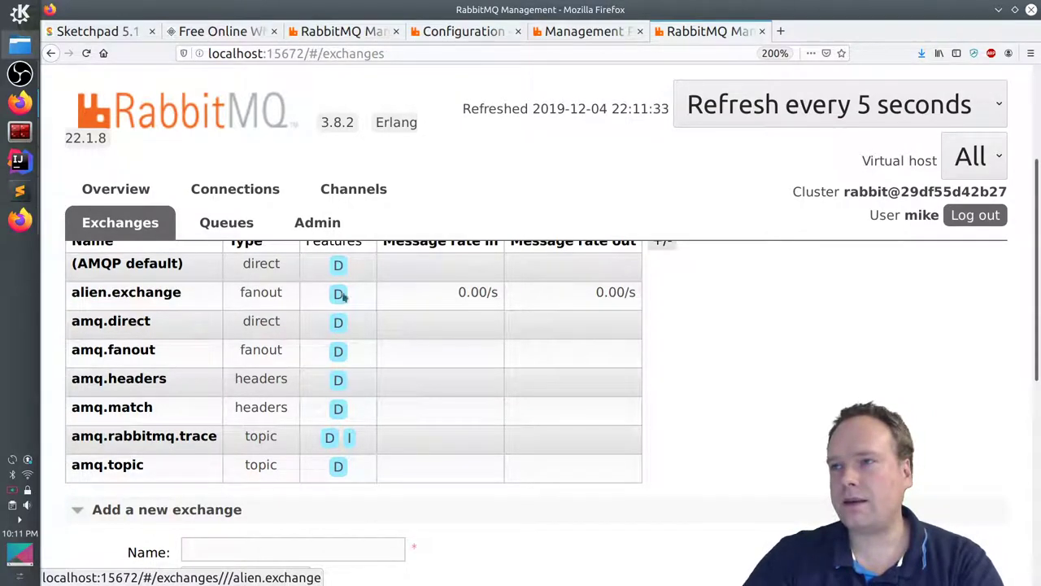
scroll(482, 290, up, 1)
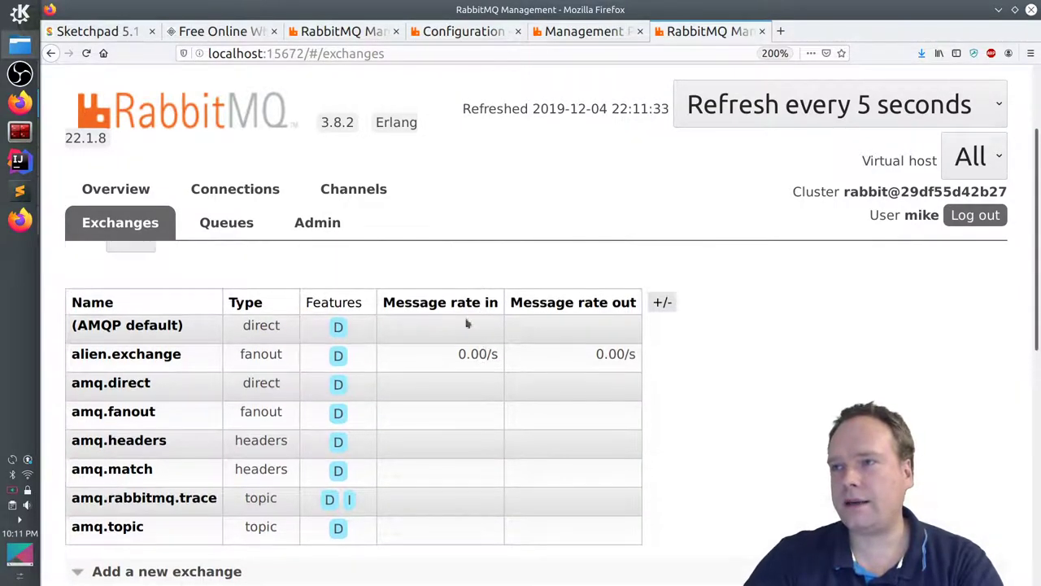
drag(454, 360, 641, 360)
click(439, 358)
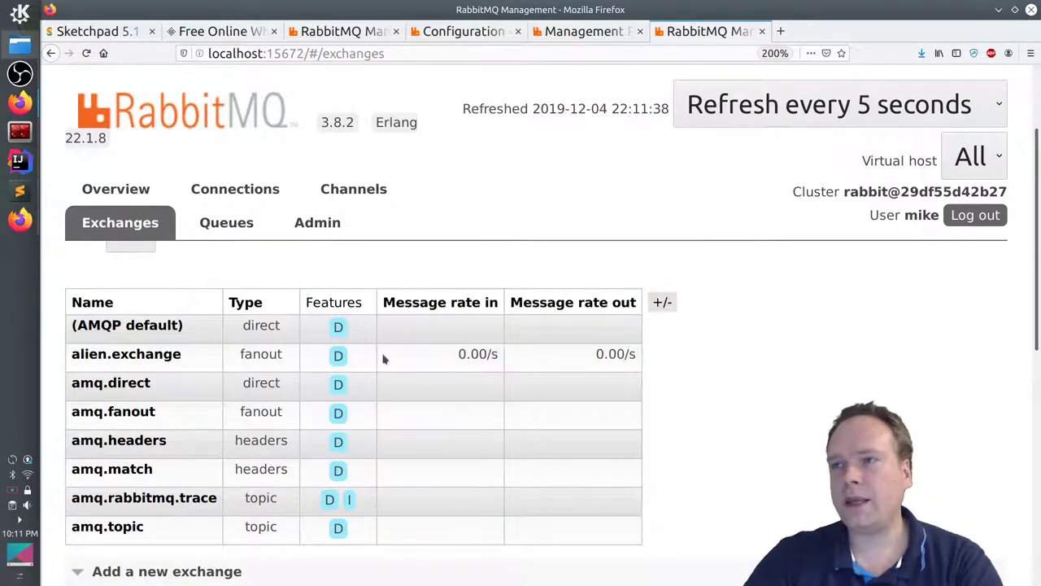
double_click(282, 354)
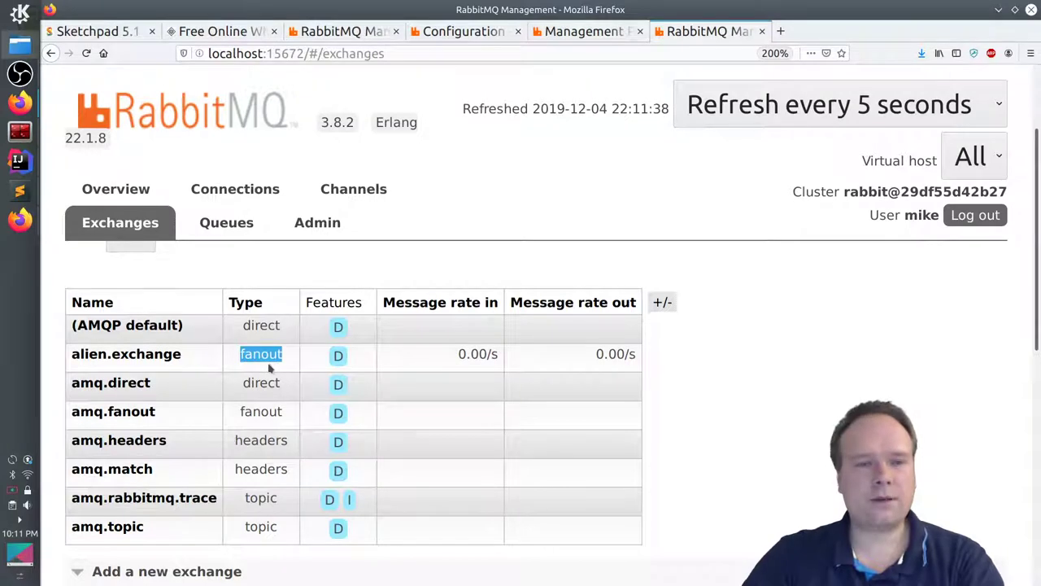
- Open alien.exchange's details and scroll down to its Publish message form
click(145, 365)
scroll(244, 370, down, 2)
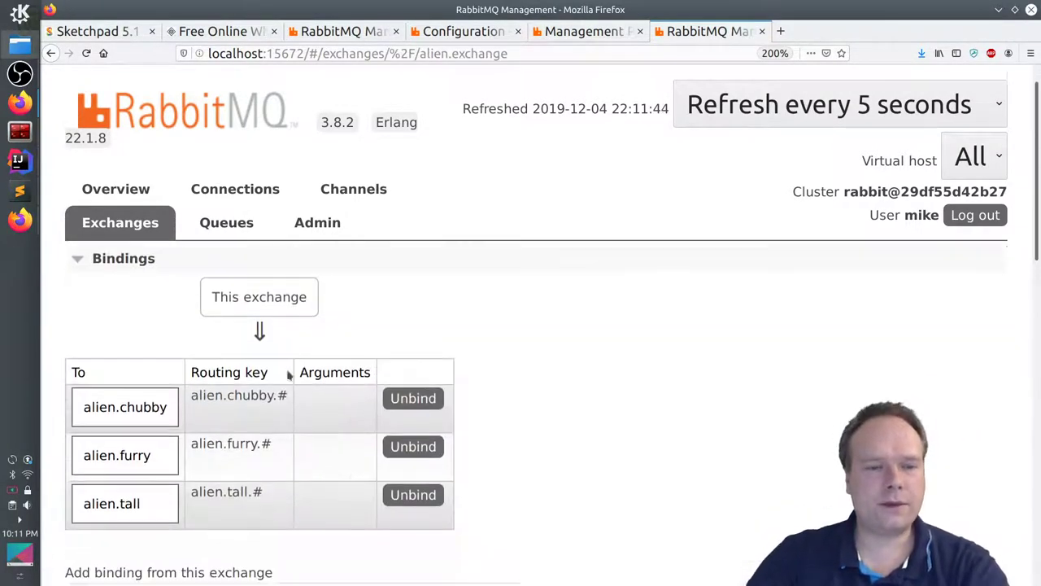
scroll(262, 372, up, 2)
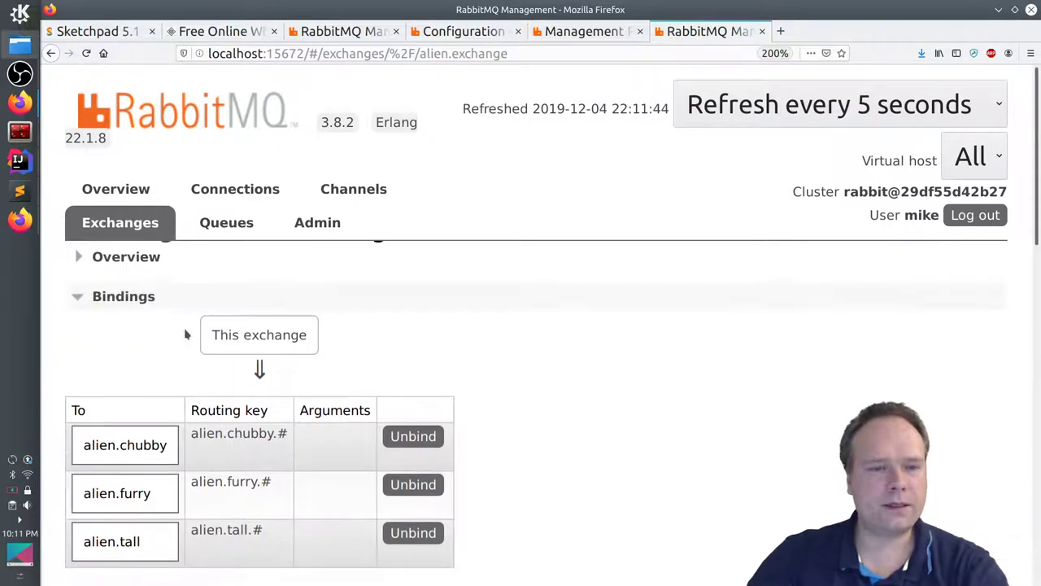
scroll(130, 443, down, 2)
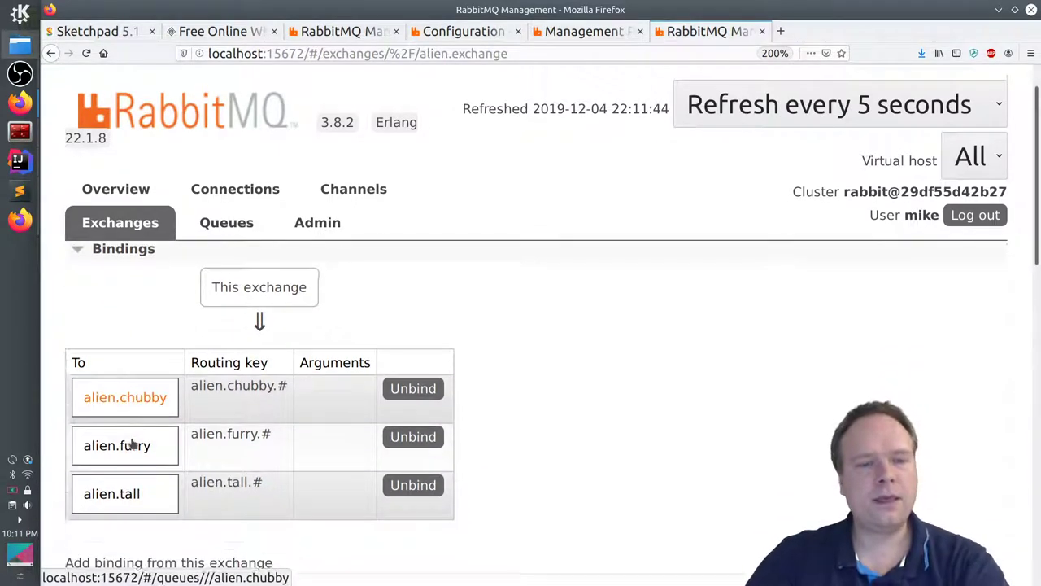
scroll(186, 472, down, 4)
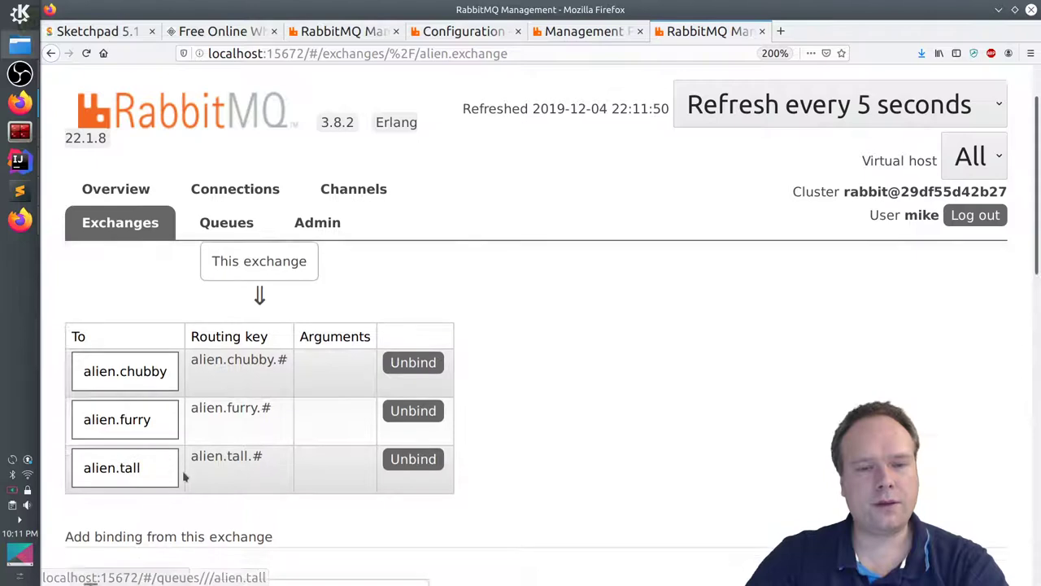
scroll(244, 415, down, 10)
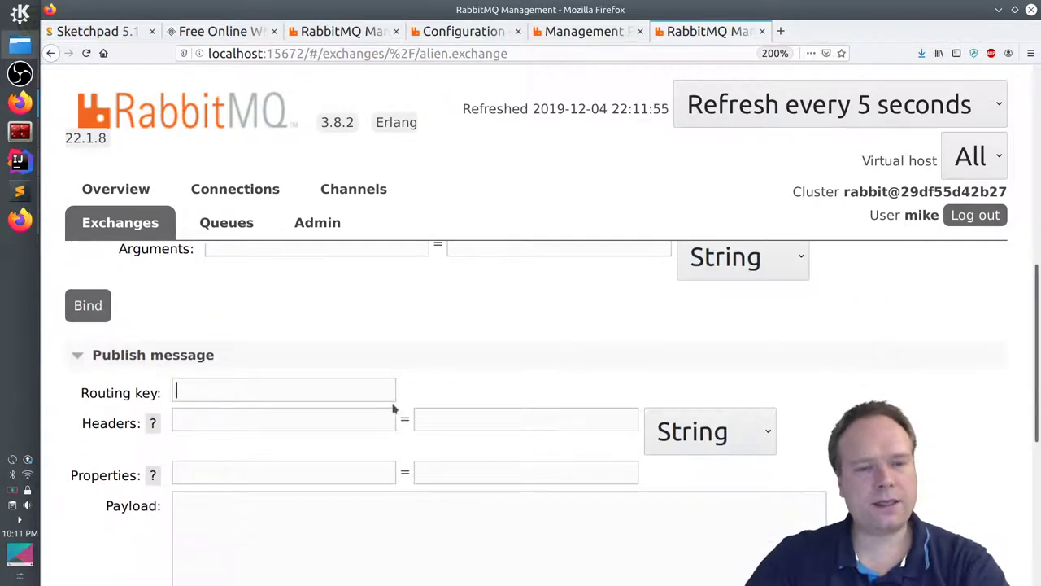
text(sdfaf dsad saf dsafdsaf)
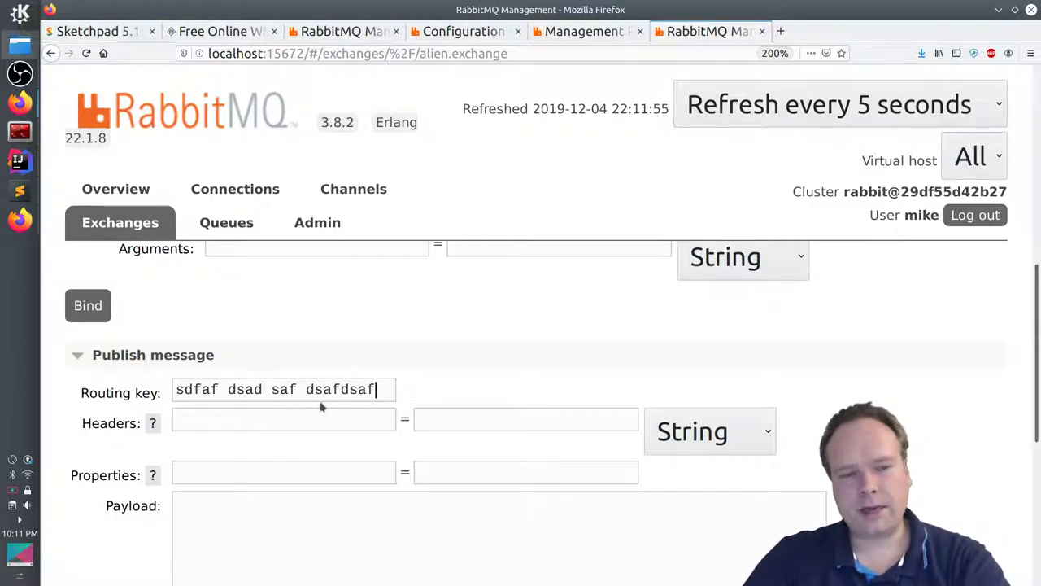
scroll(314, 407, down, 1)
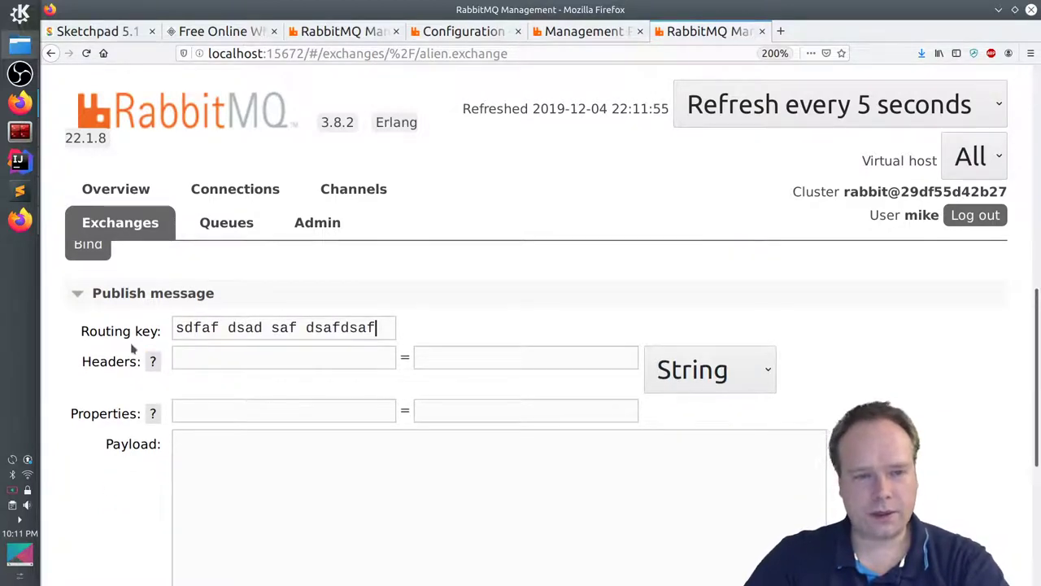
drag(82, 331, 165, 335)
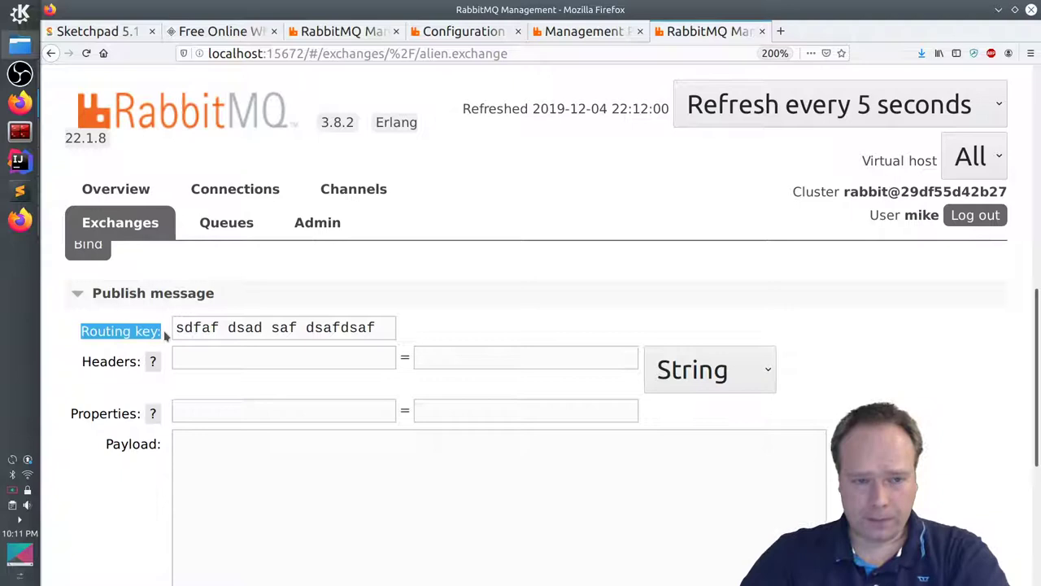
scroll(166, 333, down, 1)
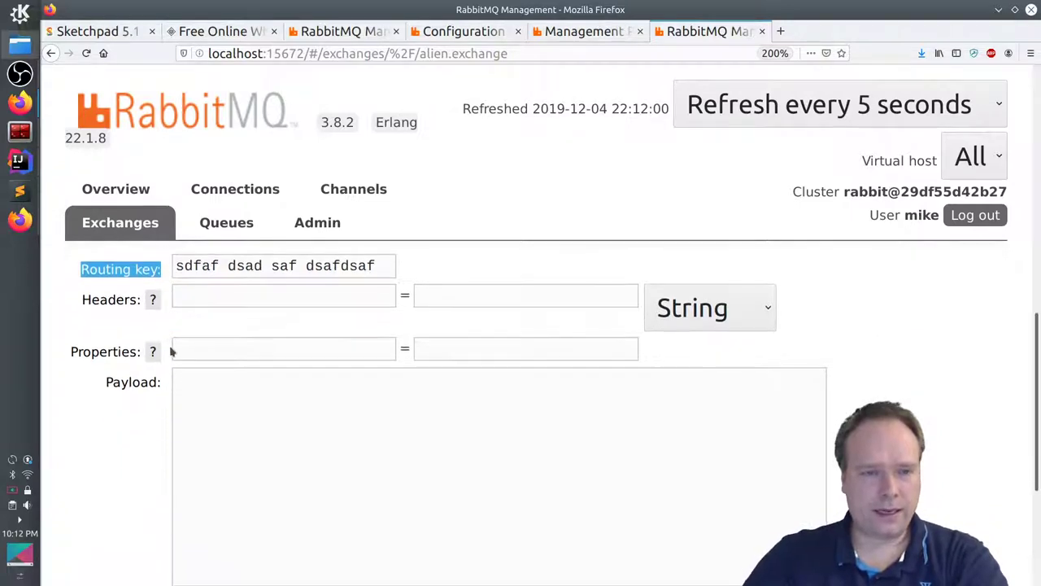
- Write the payload 'Have a nice evening all aliens!!!' announcing the definitions.json errors are fixed
click(214, 411)
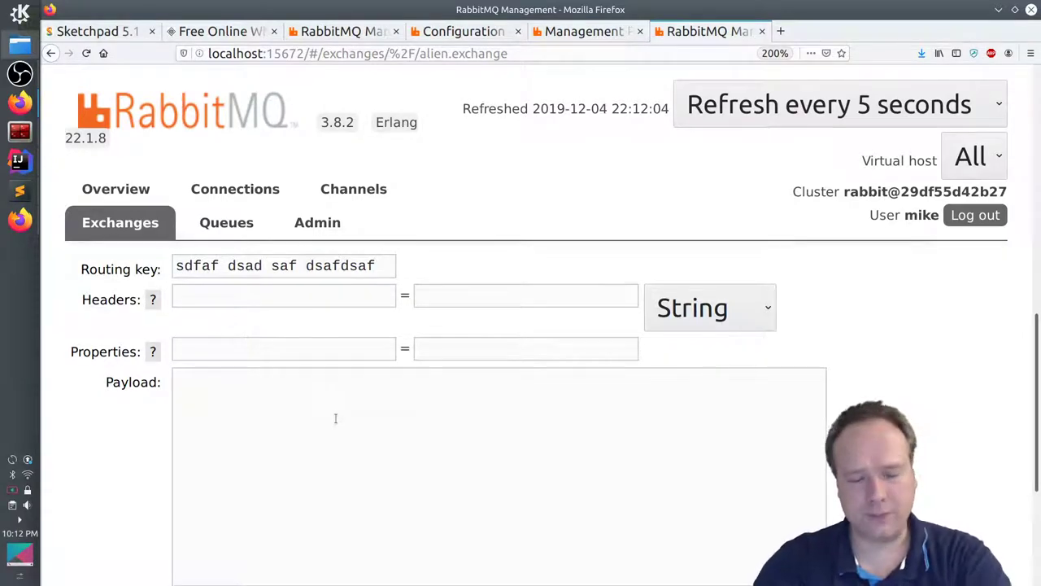
text(Have a nice )
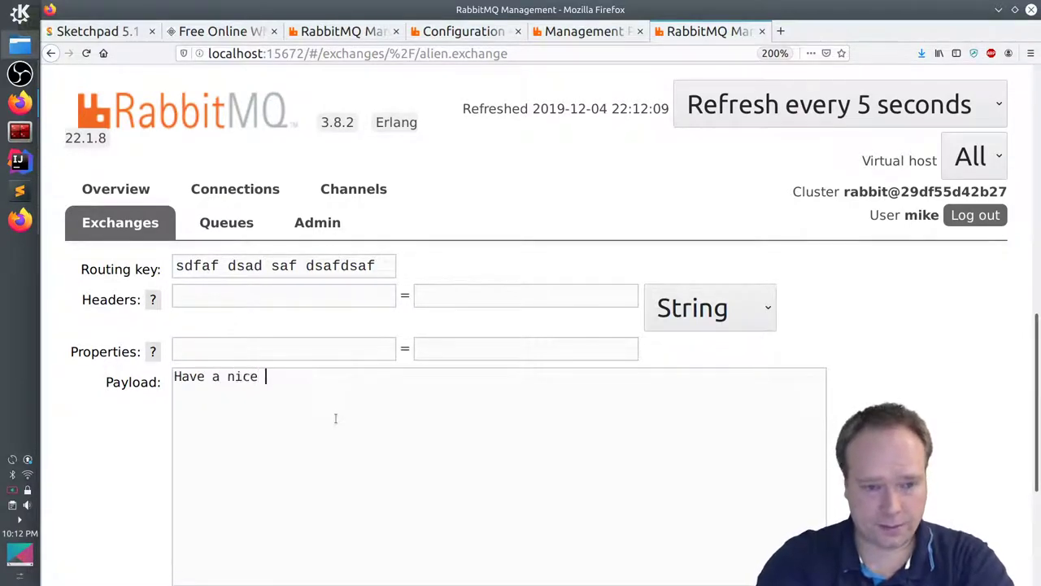
text(evening all aliens!!!)
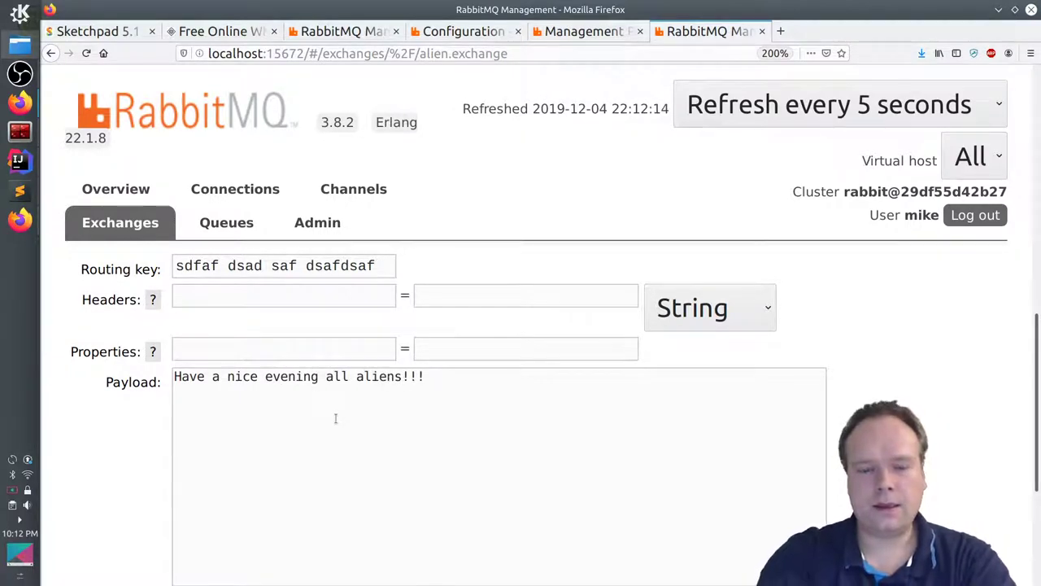
text( I)
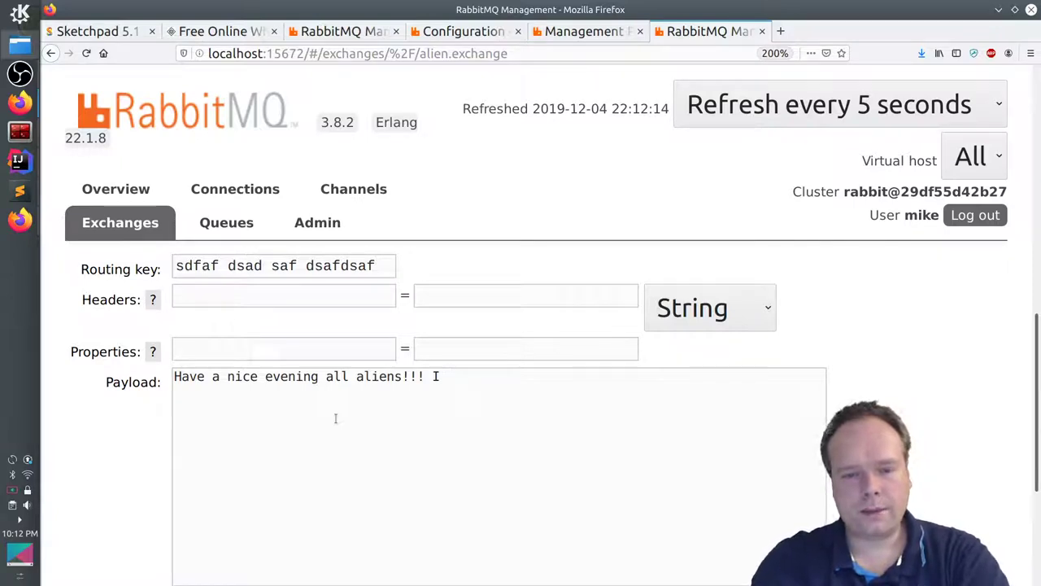
text( had ma)
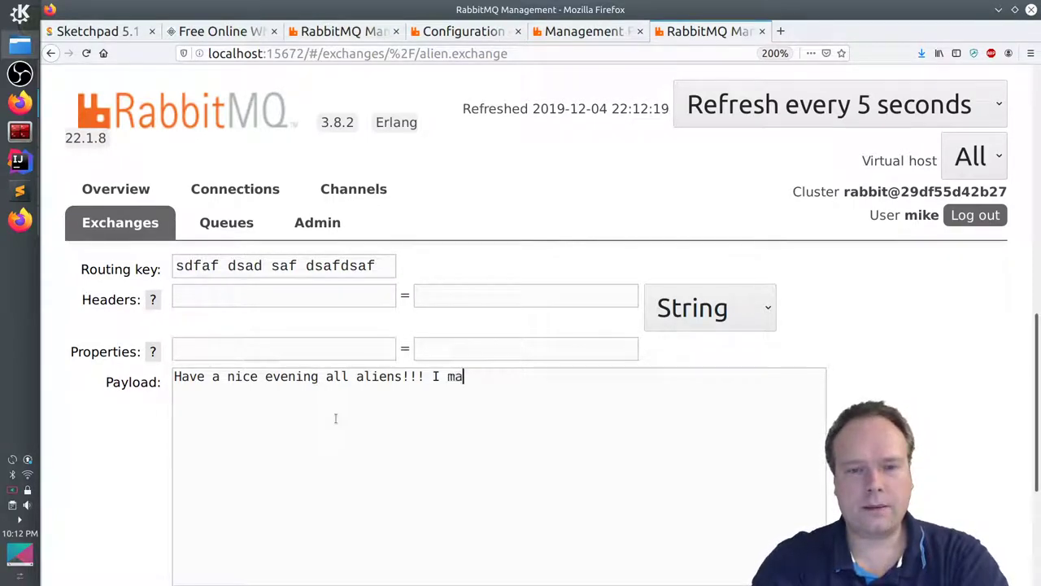
key(BackSpace)
key(BackSpace)
text(fixed the errors in defini)
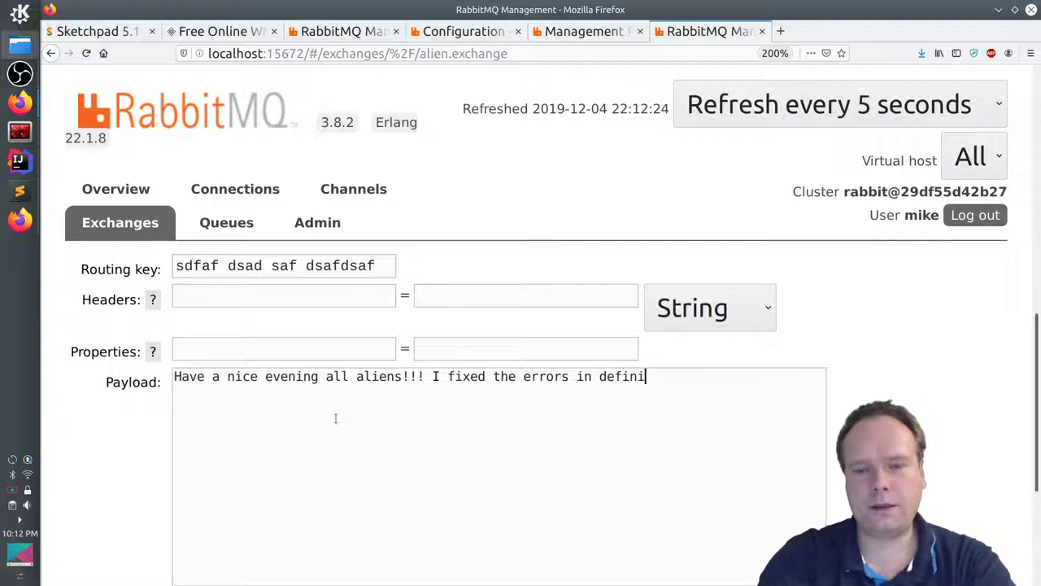
text(tions.json so no)
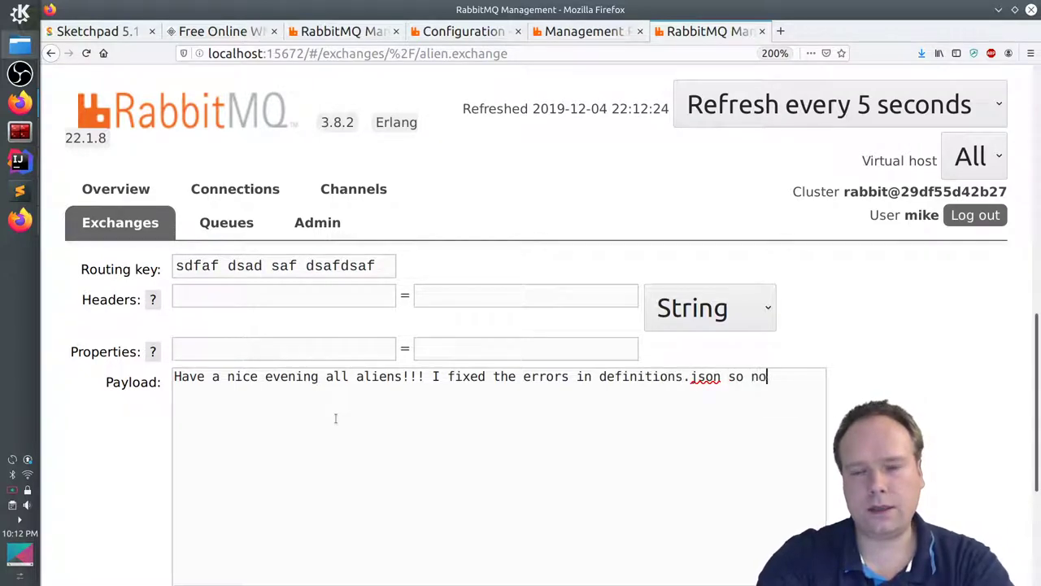
text(w im happy agian.)
key(BackSpace)
key(BackSpace)
key(BackSpace)
key(BackSpace)
key(BackSpace)
text(agin)
key(BackSpace)
key(BackSpace)
key(BackSpace)
text(in :-))
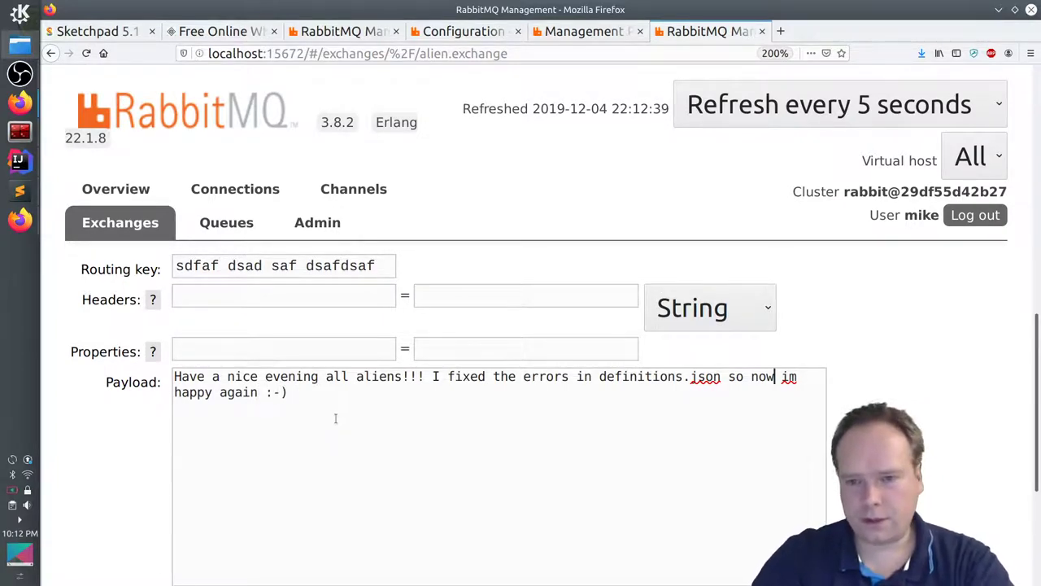
key(BackSpace)
text(I)
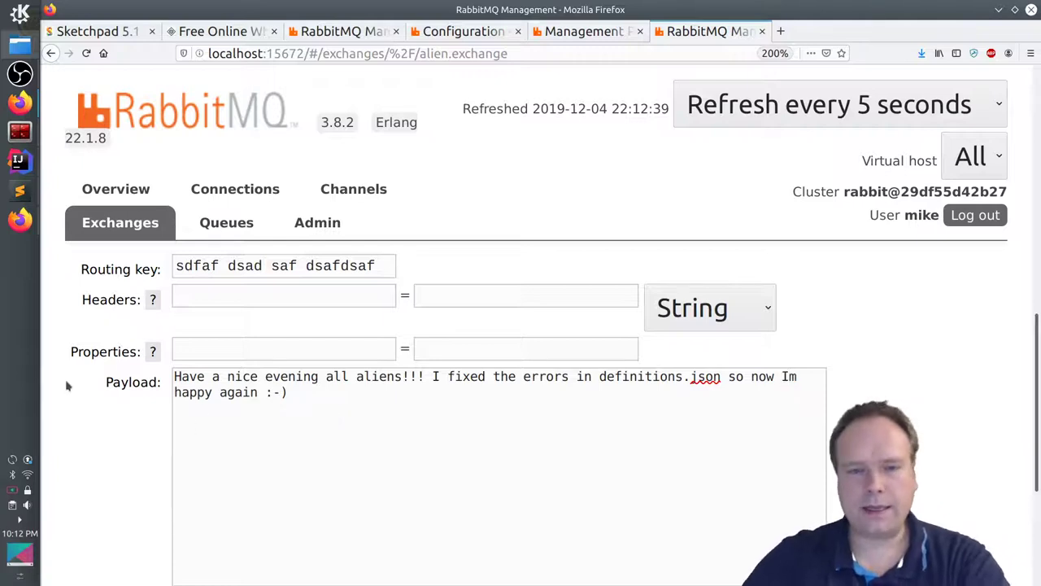
- Publish the message to alien.exchange and close the confirmation popup
scroll(144, 383, down, 2)
click(113, 489)
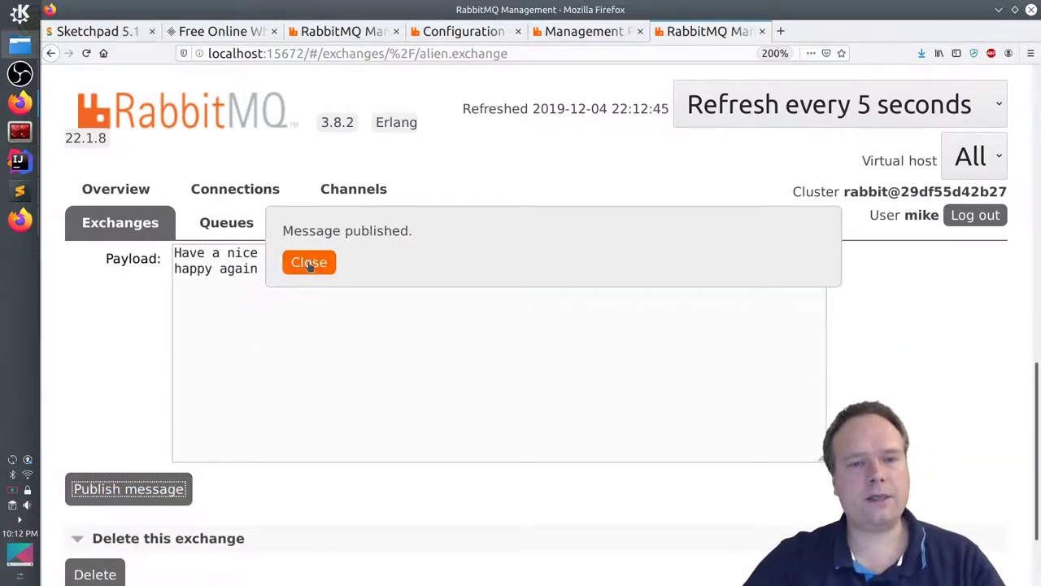
click(303, 261)
scroll(125, 342, up, 5)
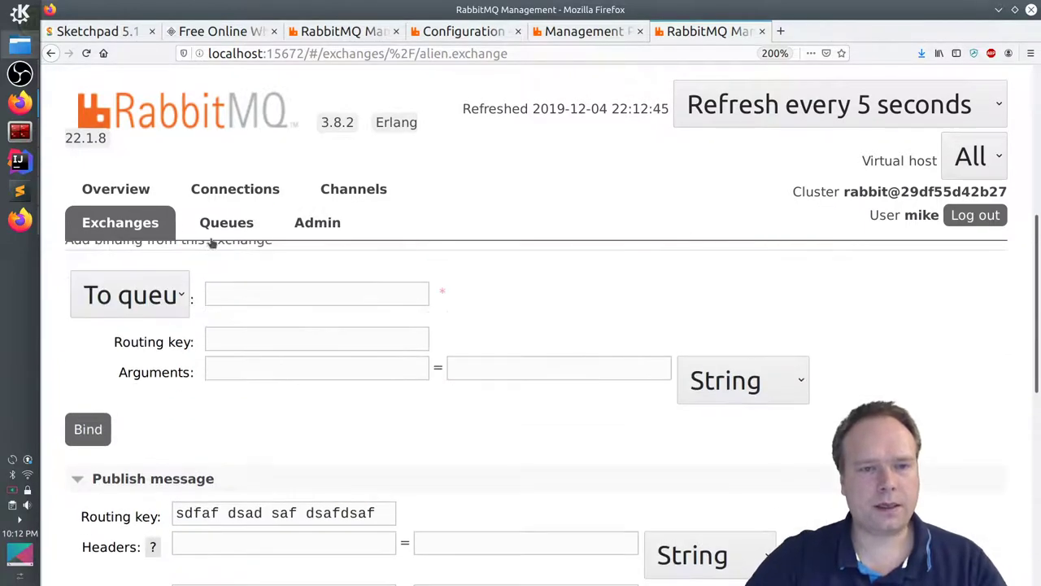
- Open the alien.furry queue's detail page from the Queues list
click(226, 224)
scroll(609, 369, down, 1)
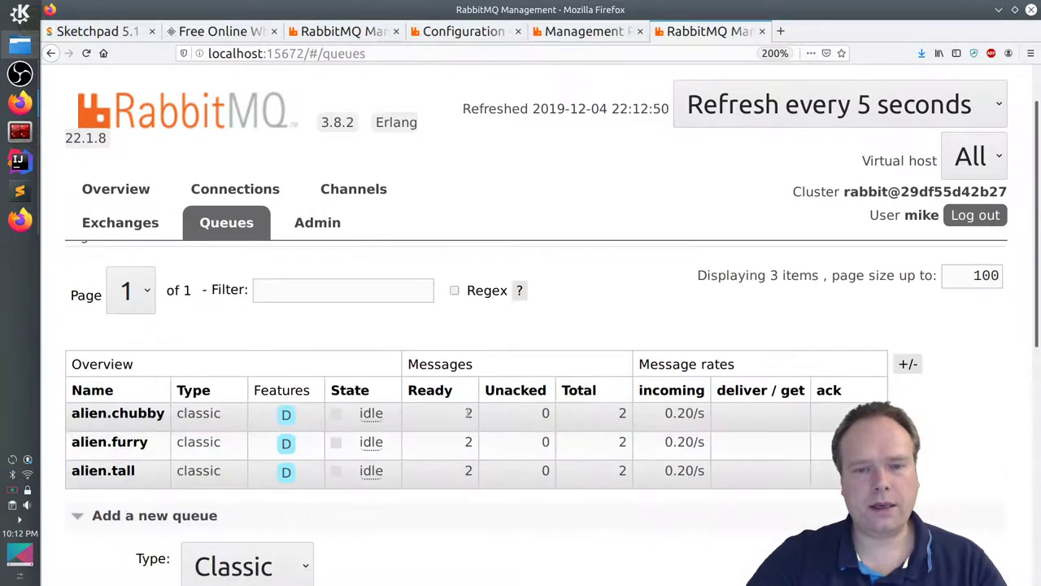
scroll(286, 420, up, 1)
scroll(257, 468, down, 3)
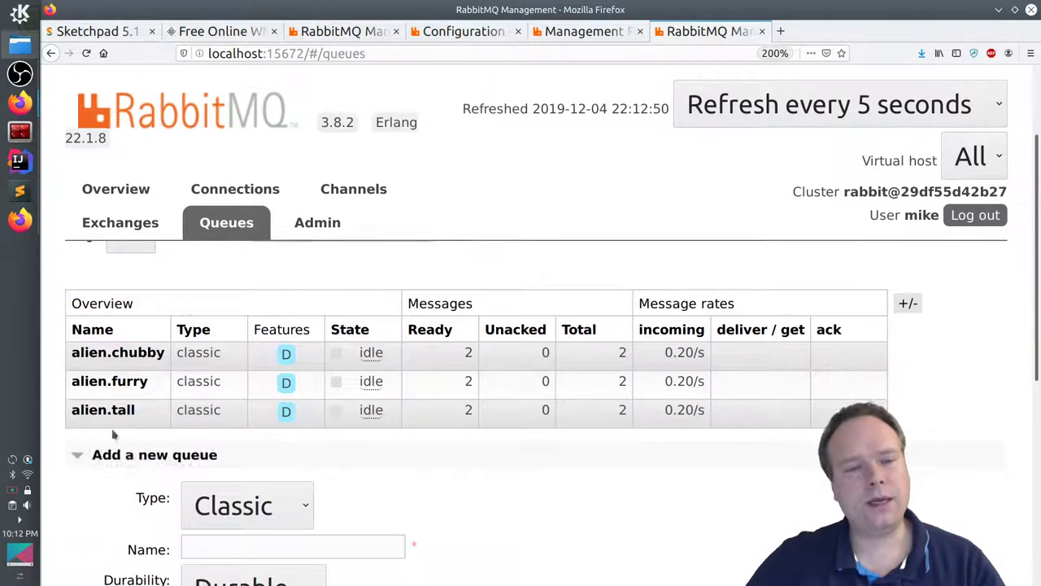
click(126, 382)
- Check alien.furry's 2 ready messages and reset the browser zoom to 100%
scroll(447, 419, down, 5)
scroll(446, 420, down, 4)
drag(277, 371, 358, 374)
click(345, 370)
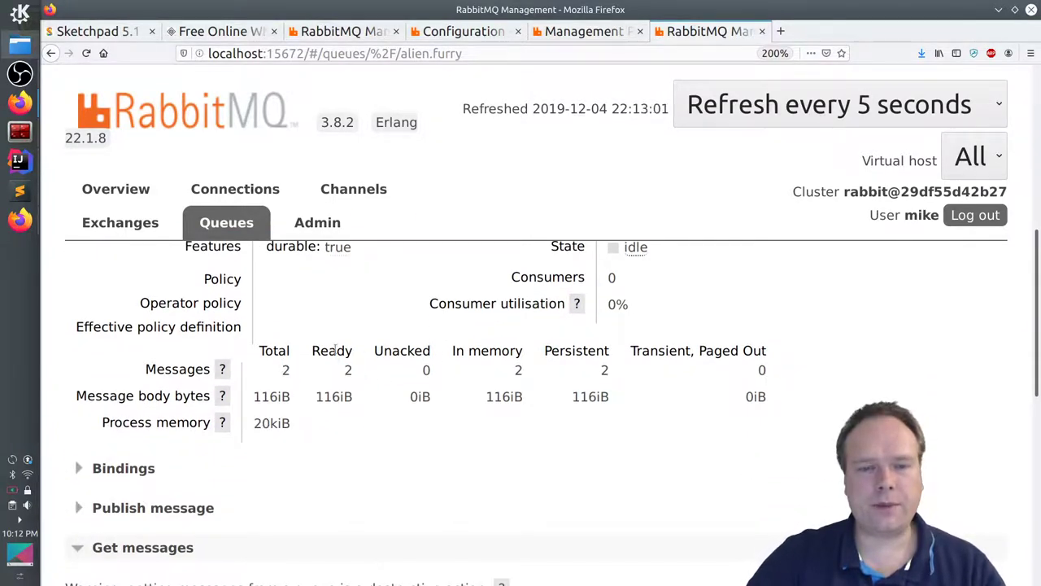
scroll(340, 373, down, 4)
scroll(336, 376, down, 3)
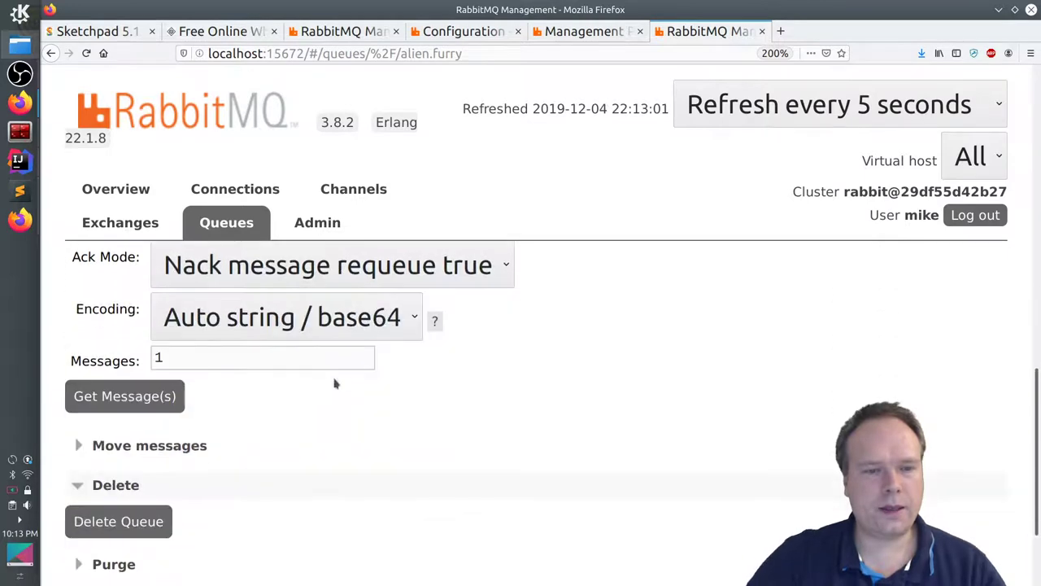
scroll(337, 358, up, 1)
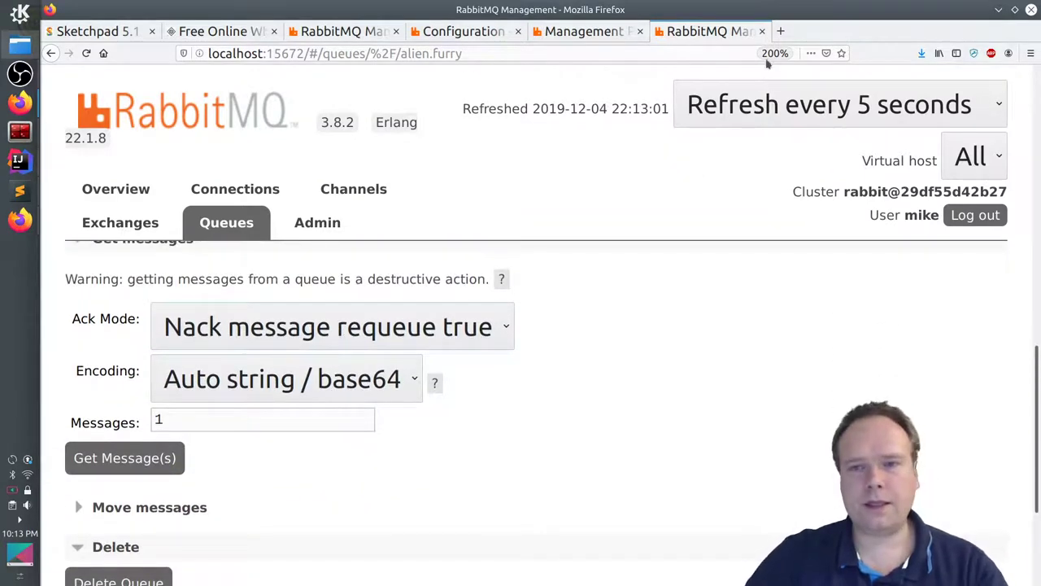
click(771, 56)
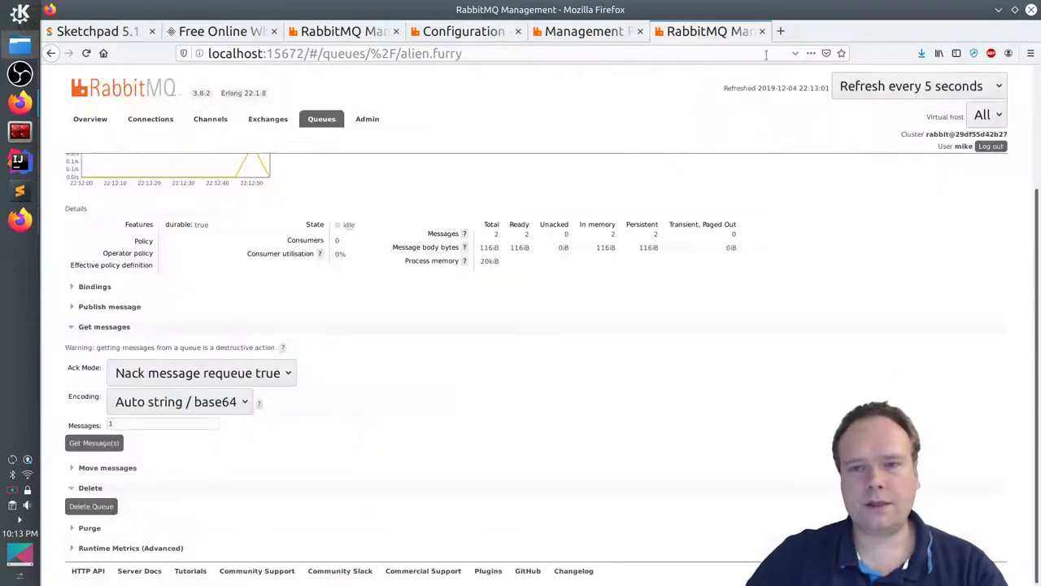
- Set Ack Mode to 'Ack message requeue false', fetch one message, and zoom the page in
click(245, 376)
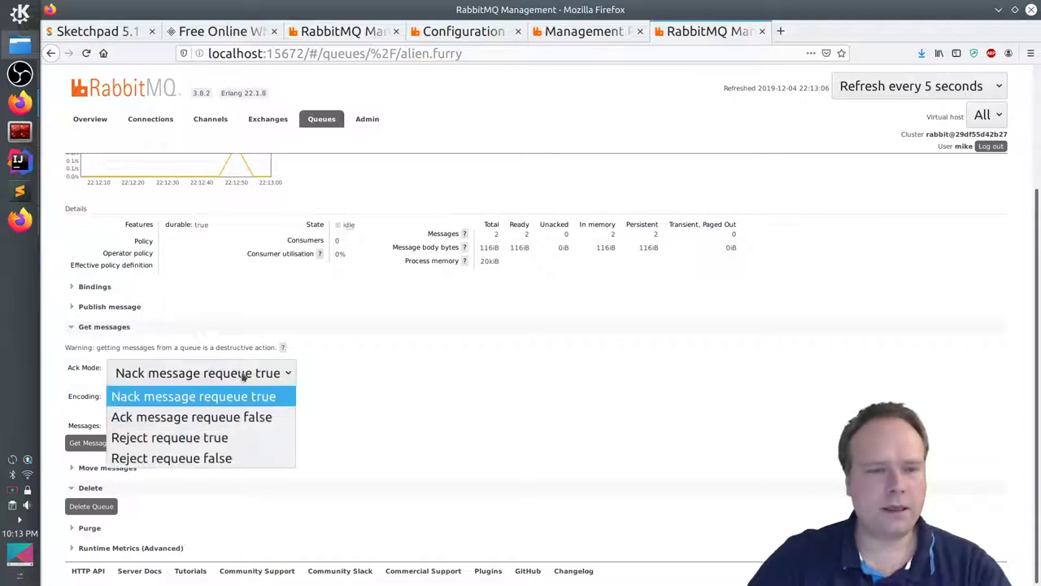
click(179, 418)
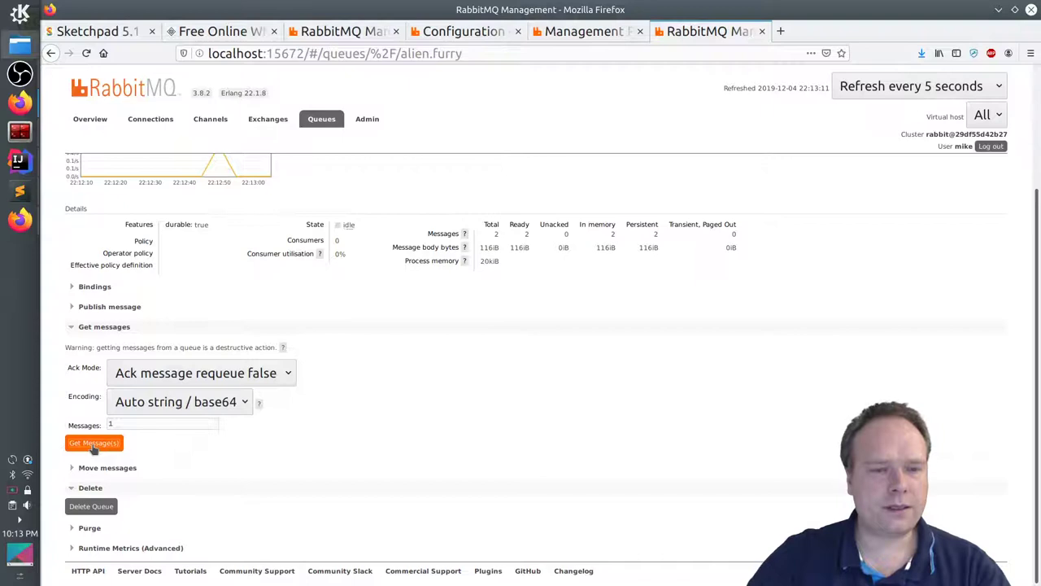
click(94, 444)
scroll(349, 472, down, 3)
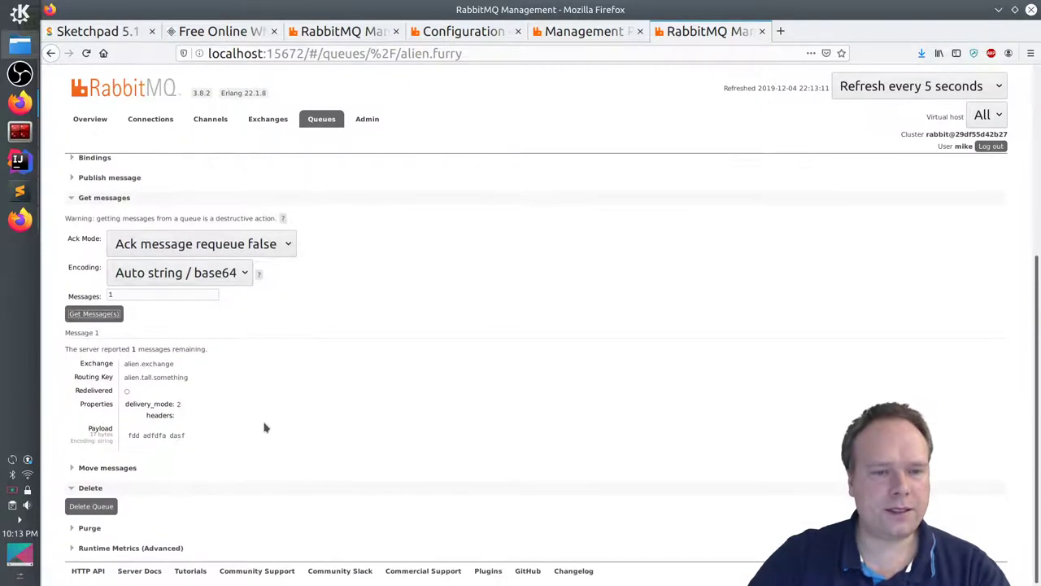
key(ctrl+plus)
key(ctrl+plus)
key(ctrl+plus)
key(ctrl+plus)
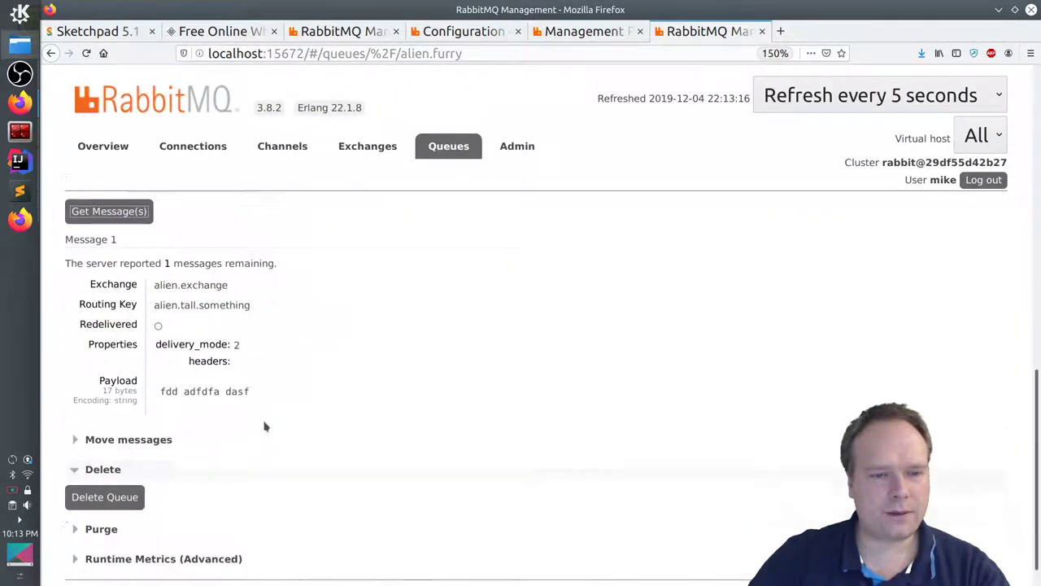
key(ctrl+plus)
key(ctrl+plus)
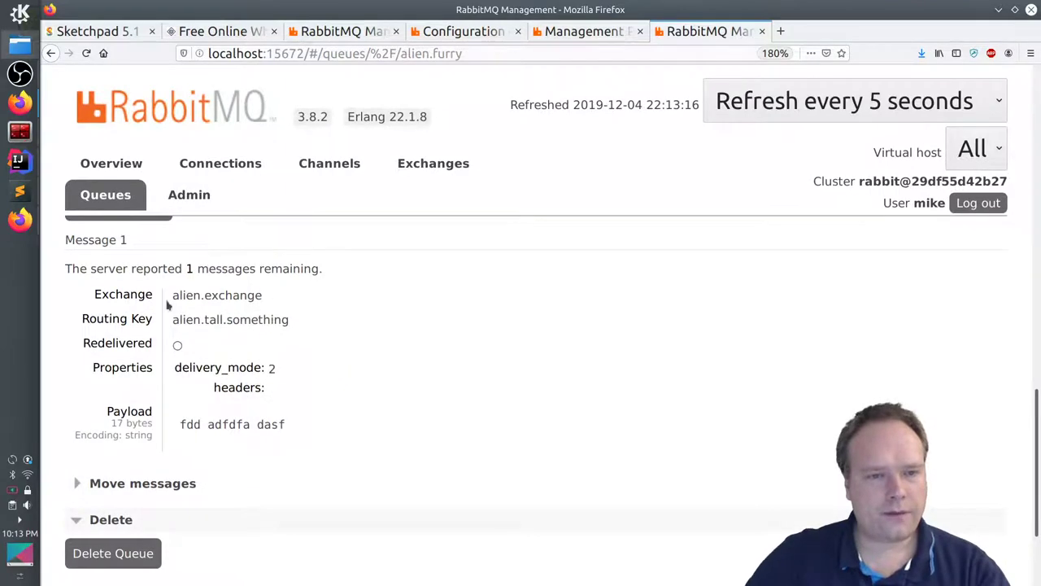
- Inspect the first fetched message's exchange, routing key, details and payload
drag(98, 291, 290, 324)
click(270, 358)
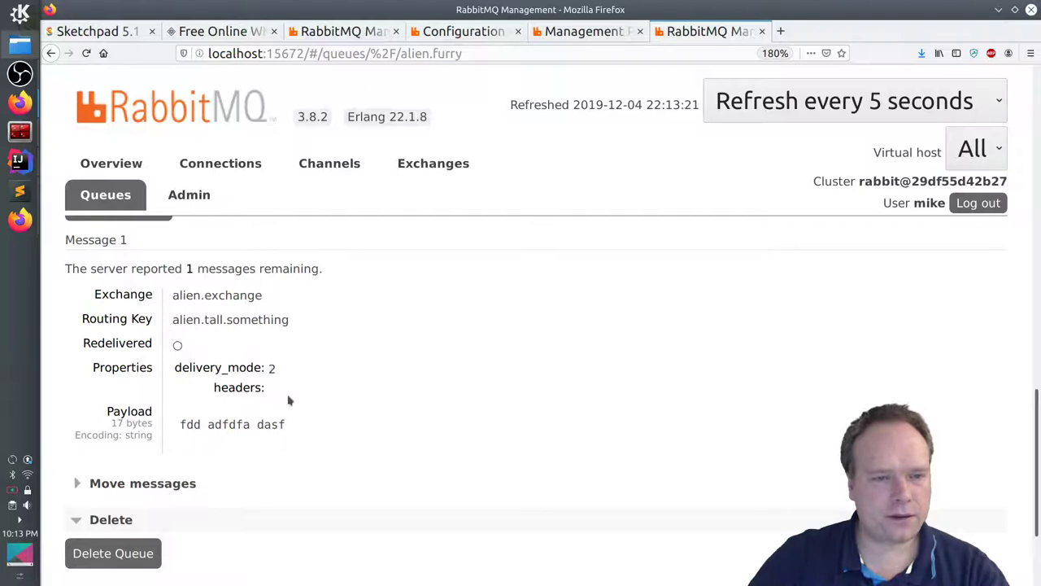
drag(310, 434, 178, 370)
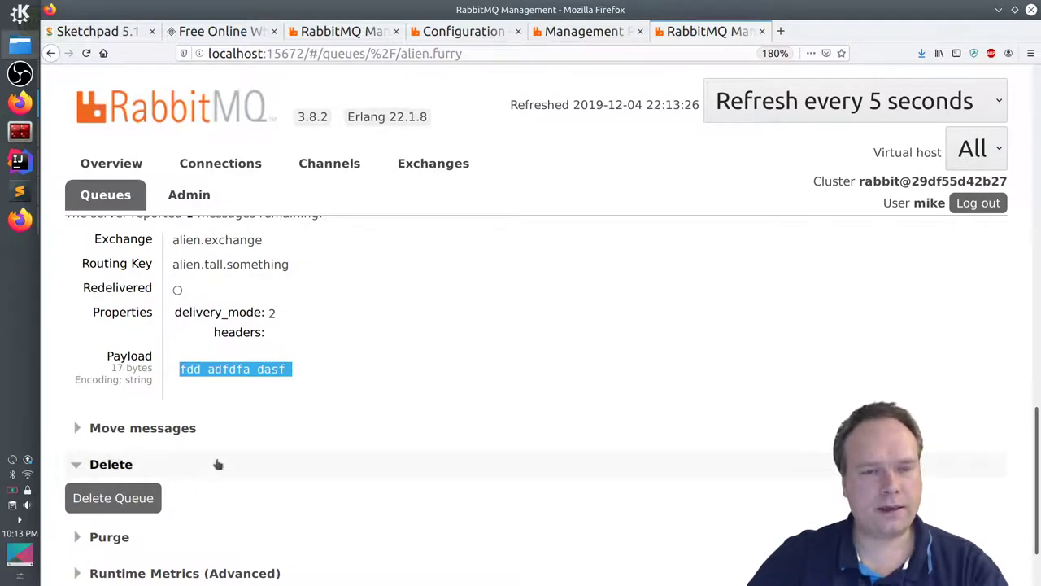
scroll(285, 367, up, 2)
scroll(286, 367, up, 1)
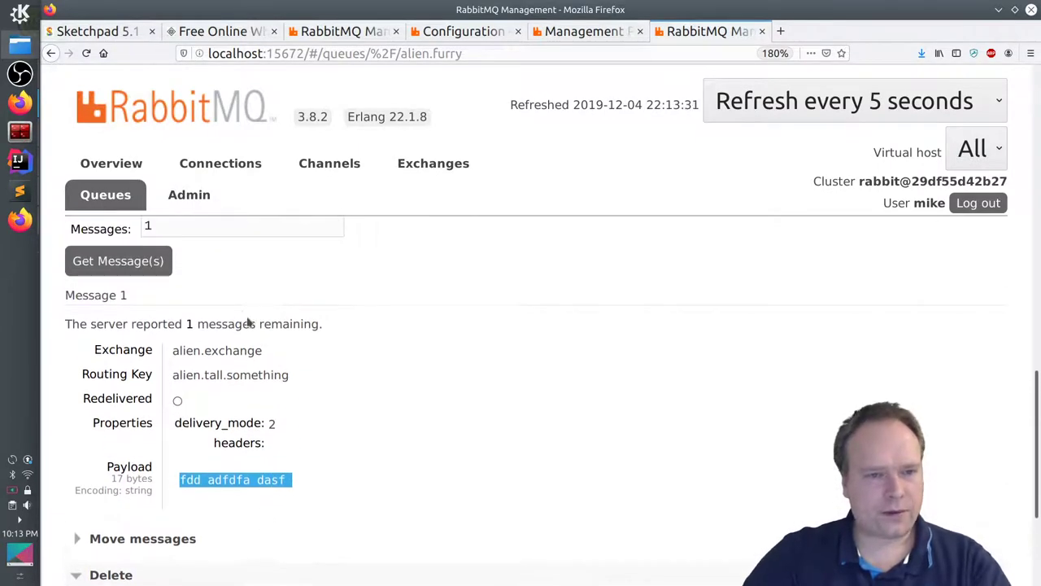
drag(277, 470, 179, 480)
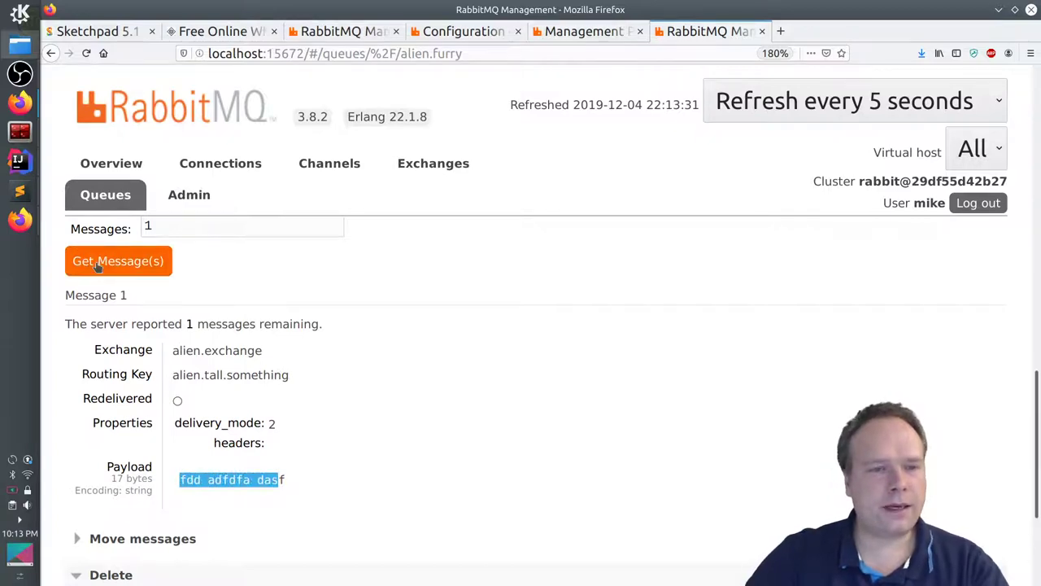
- Fetch the second message, the aliens greeting, then confirm the queue is empty and close the notice
click(96, 265)
scroll(282, 342, down, 5)
scroll(282, 334, up, 1)
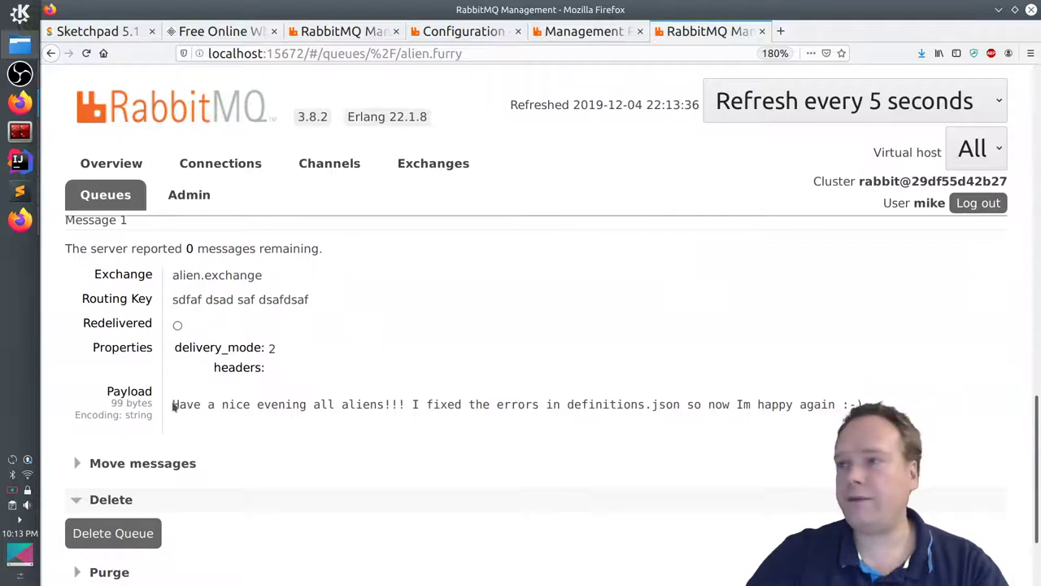
drag(173, 404, 846, 407)
scroll(268, 326, up, 1)
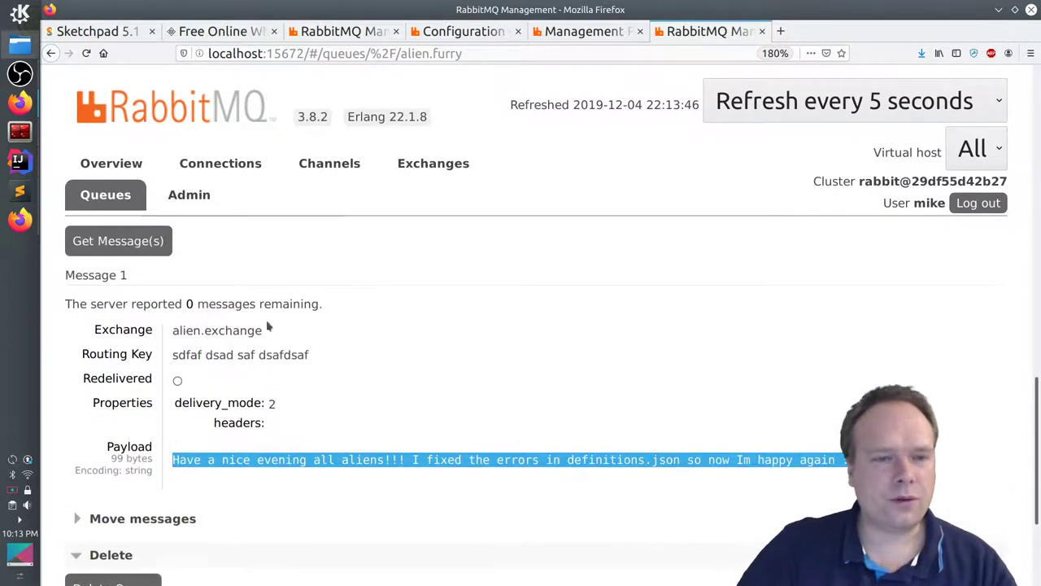
click(137, 241)
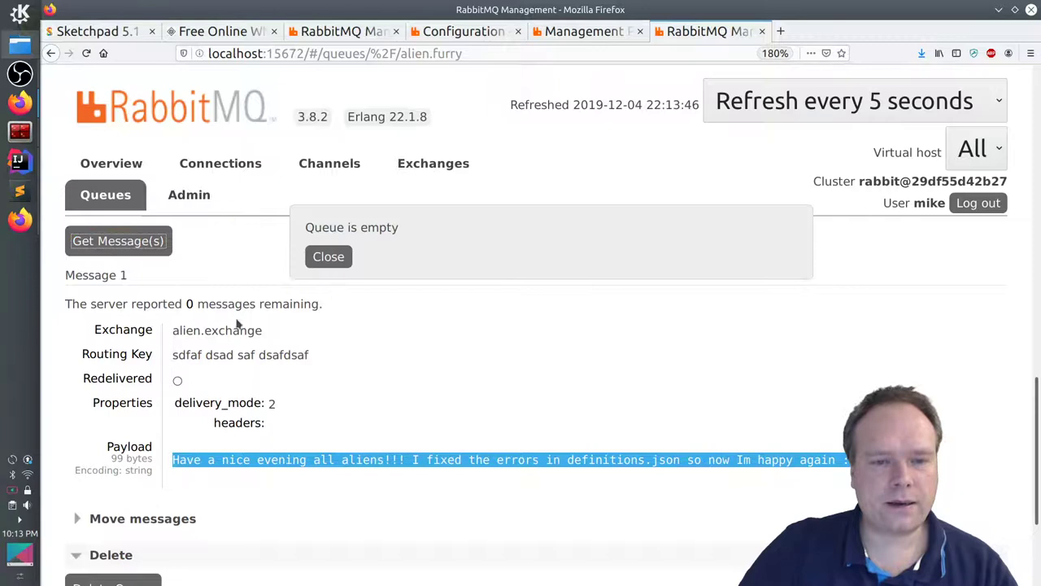
click(327, 257)
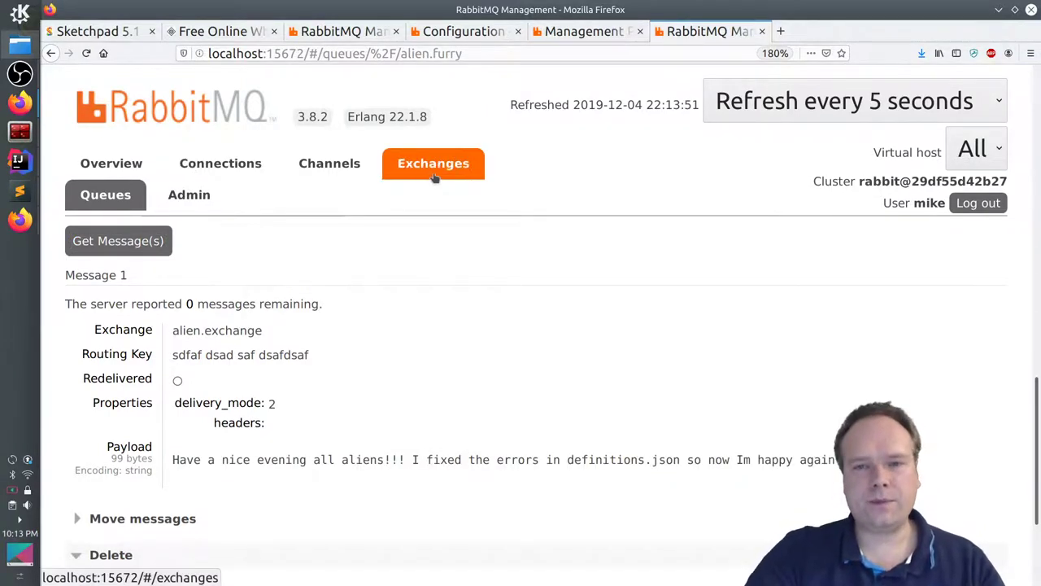
- Open the alien.tall queue's details page from the Queues list
click(325, 175)
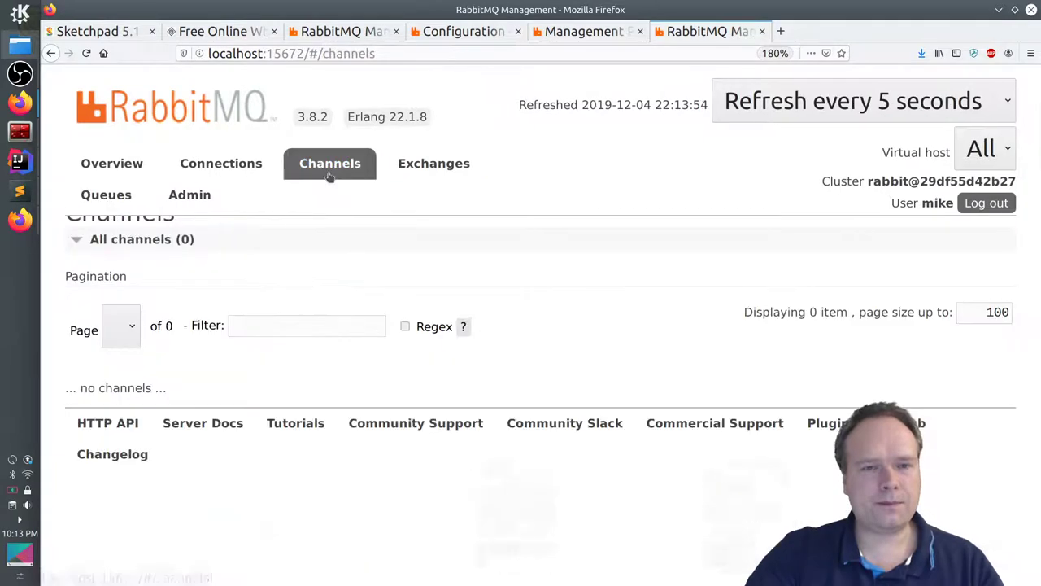
click(106, 195)
scroll(209, 411, down, 1)
scroll(209, 422, down, 1)
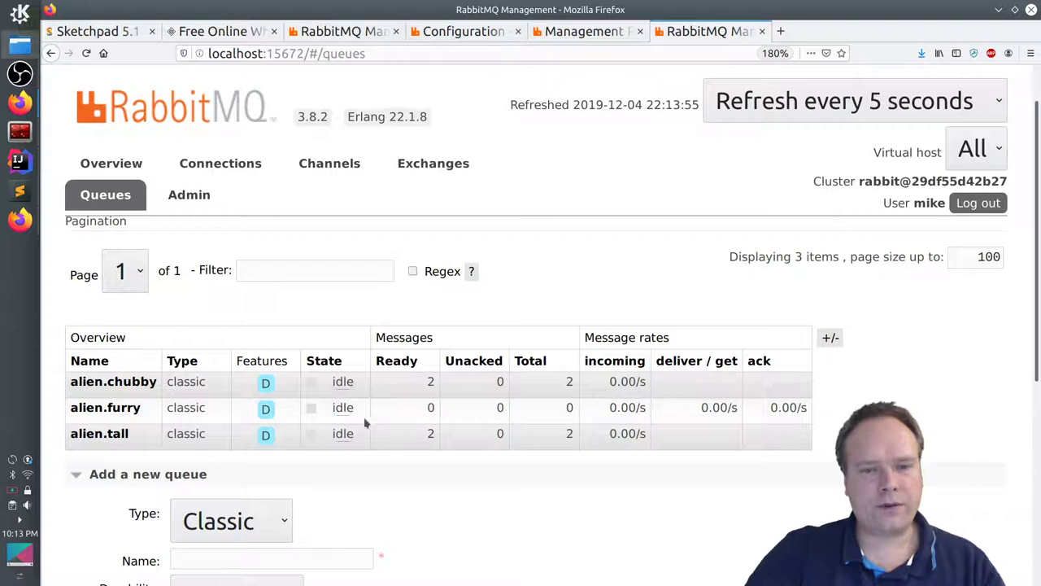
click(99, 433)
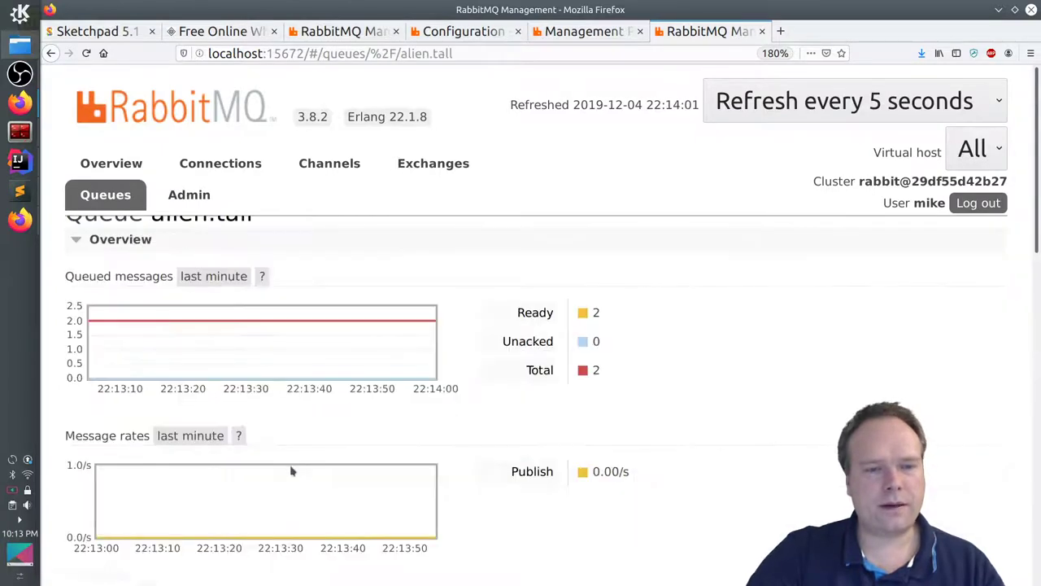
scroll(377, 377, down, 5)
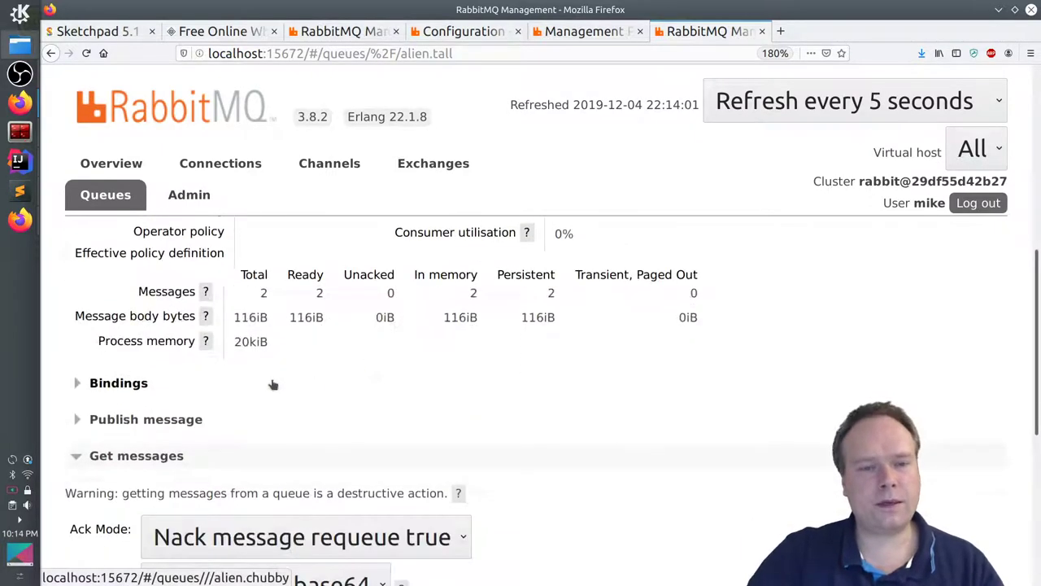
scroll(272, 383, down, 2)
scroll(226, 383, up, 1)
- Set the Get messages Ack Mode to 'Ack message requeue false'
click(244, 426)
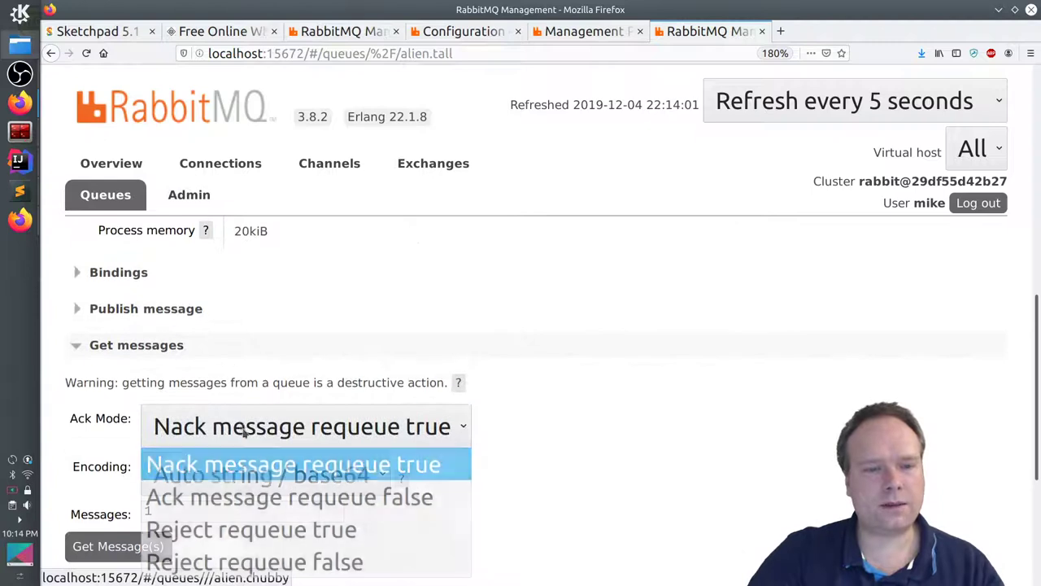
click(246, 494)
scroll(259, 379, down, 3)
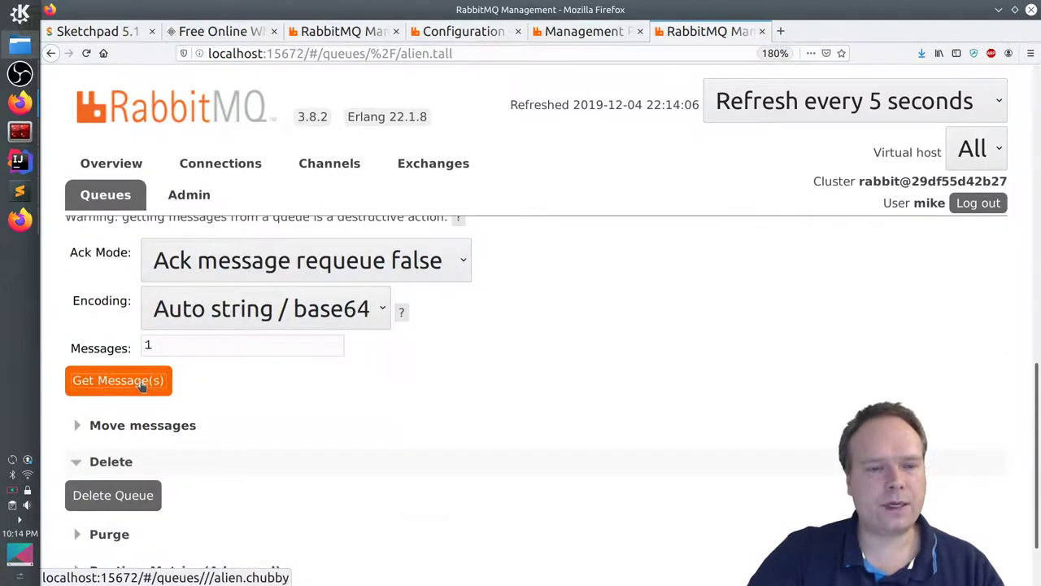
scroll(319, 404, down, 4)
drag(90, 264, 173, 401)
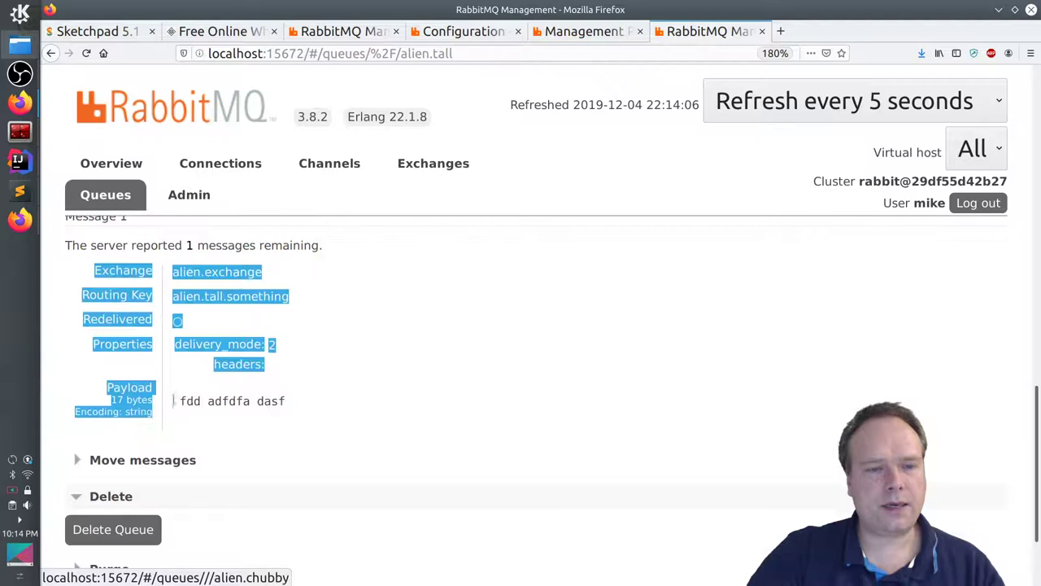
scroll(192, 411, up, 2)
scroll(192, 411, down, 1)
drag(279, 454, 187, 448)
scroll(163, 423, up, 3)
- Get the next message from alien.tall, leaving 0 remaining, and review its 99-byte aliens greeting
click(128, 399)
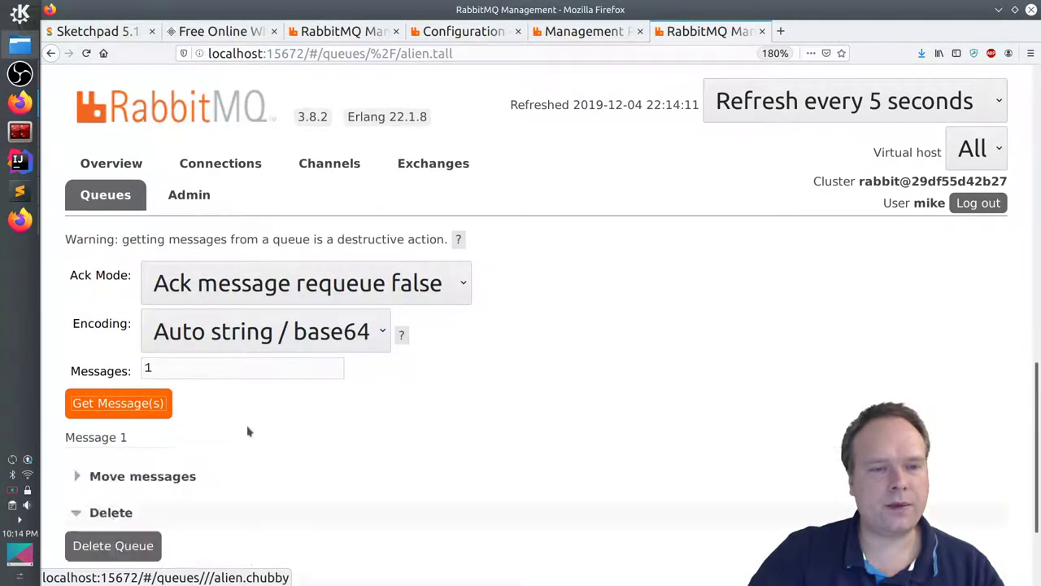
scroll(419, 439, down, 3)
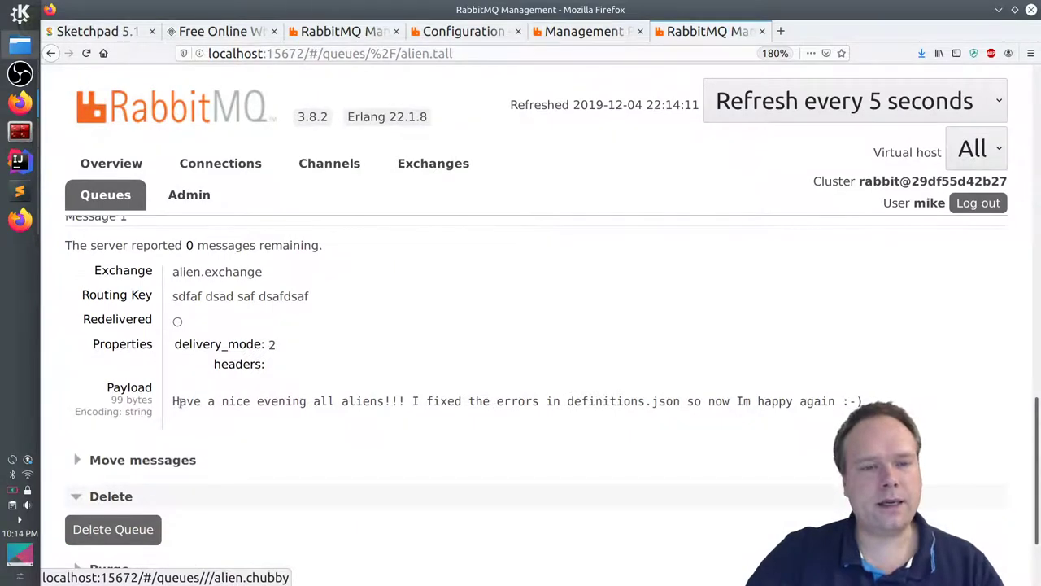
drag(173, 407, 871, 403)
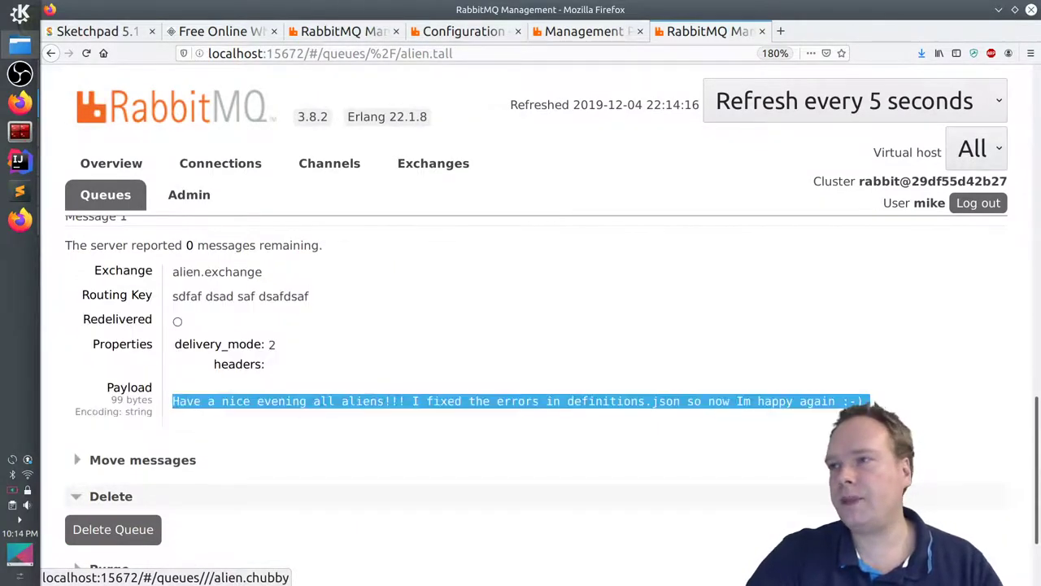
click(547, 384)
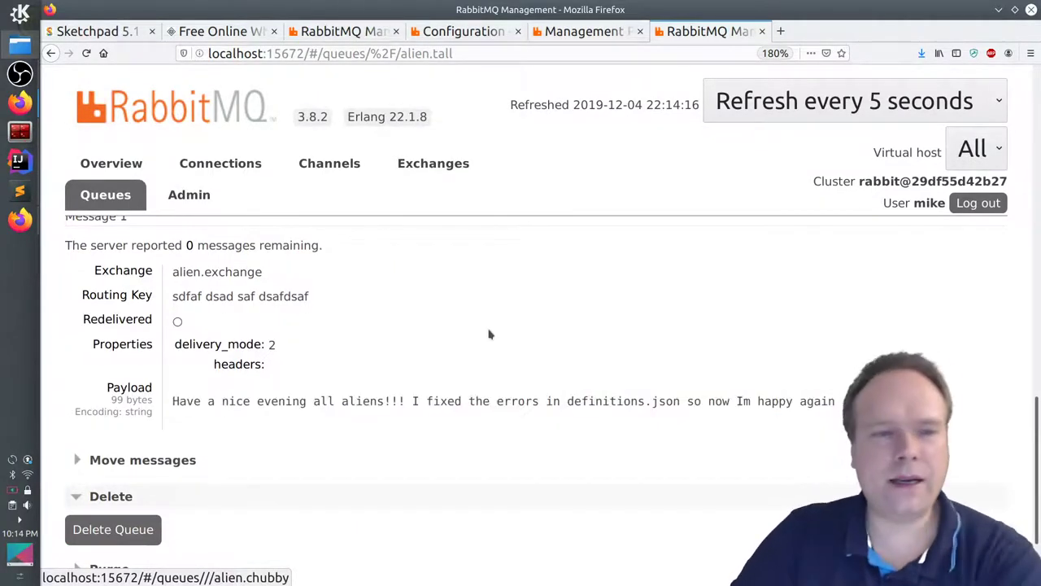
scroll(472, 318, up, 5)
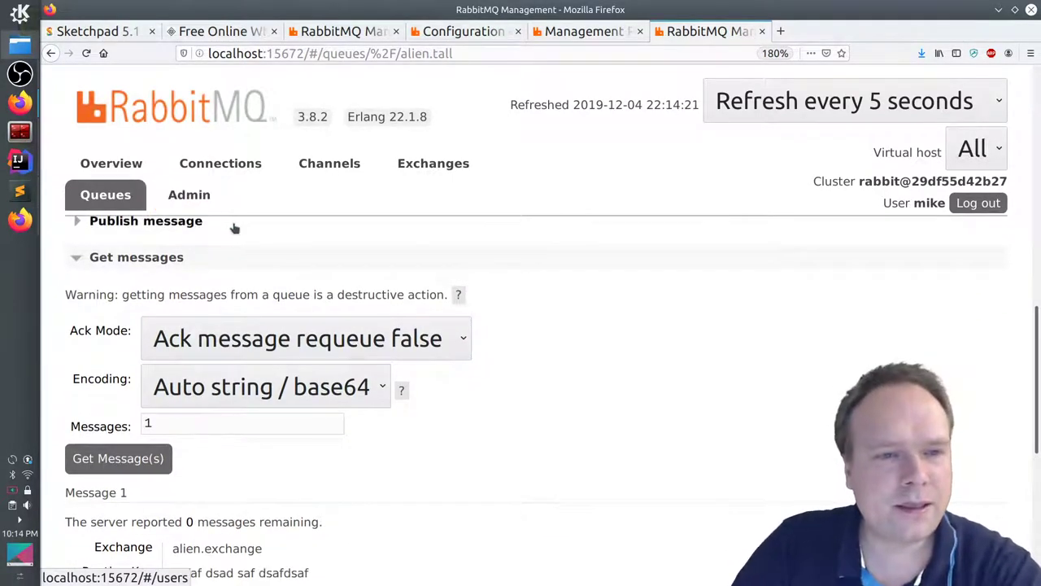
- Switch to the Admin Users page to review the two administrator accounts and the Add a user form
click(194, 189)
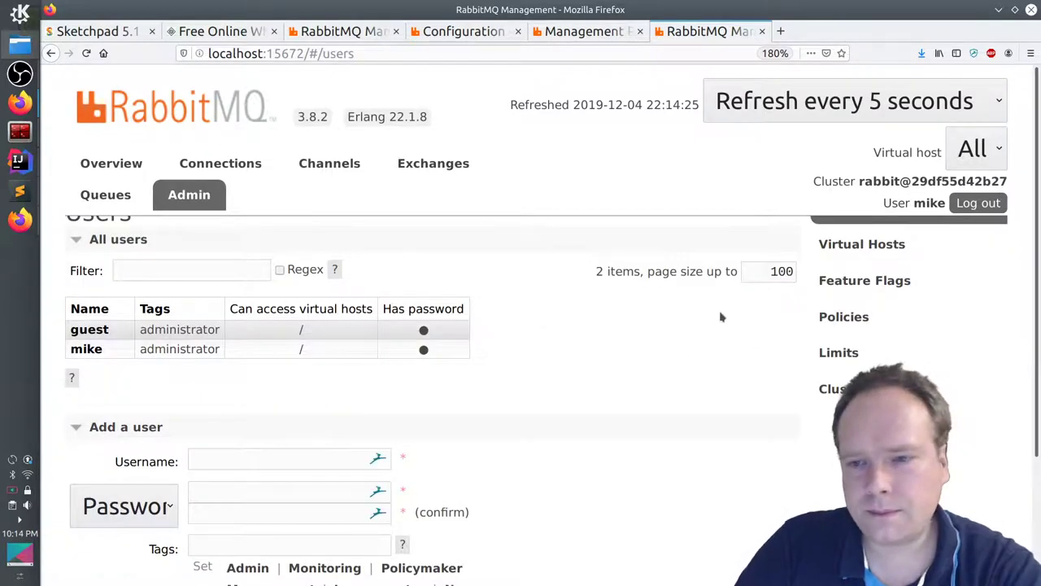
scroll(428, 275, down, 1)
scroll(402, 274, up, 1)
scroll(367, 333, down, 3)
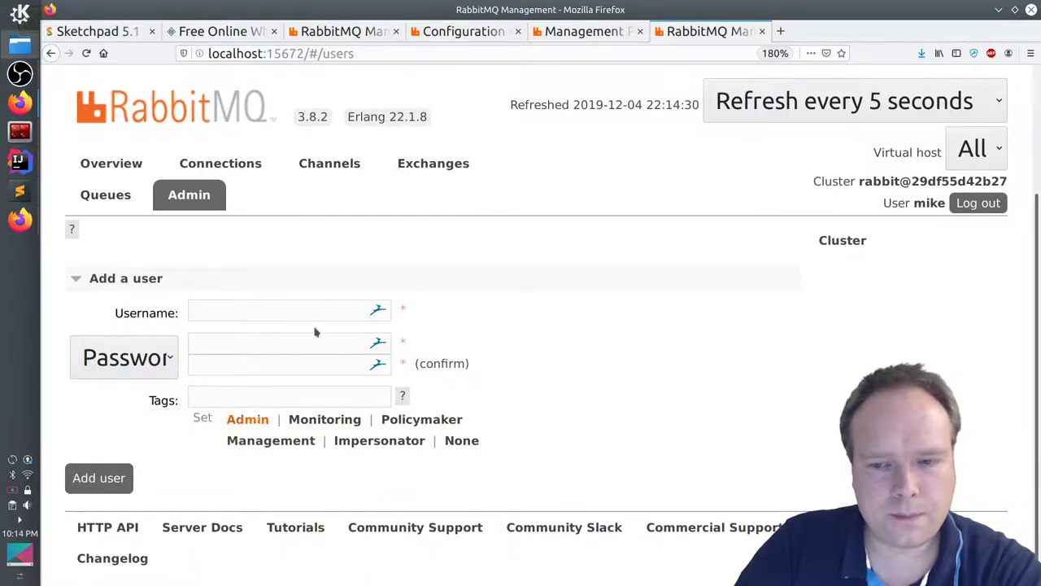
scroll(317, 331, up, 1)
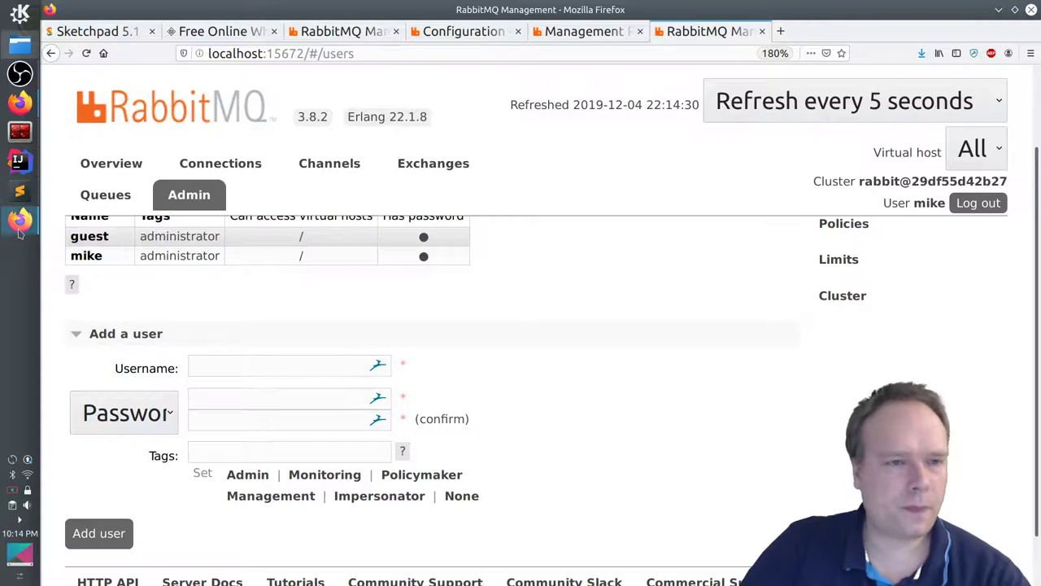
click(1006, 54)
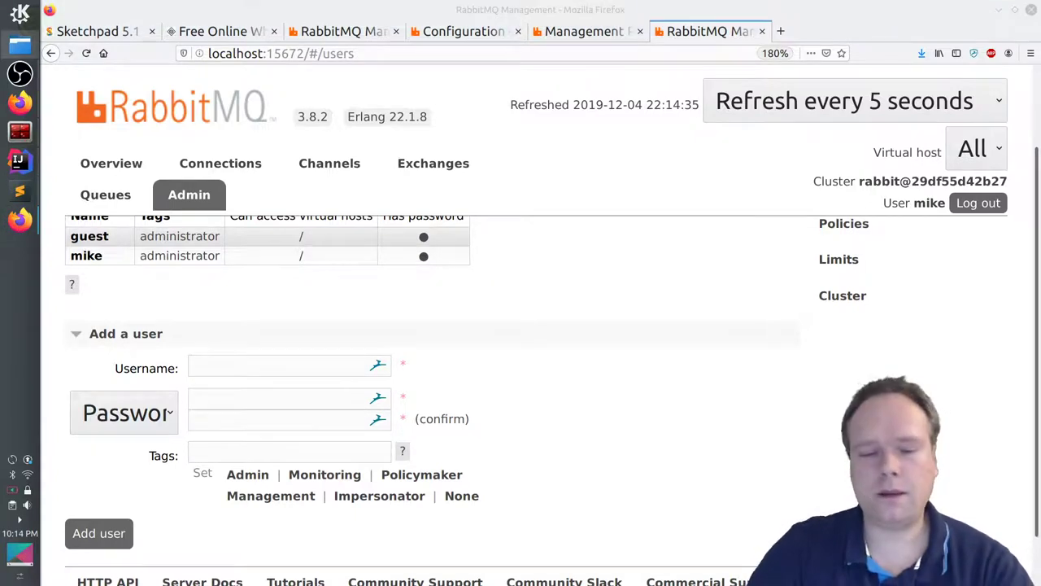